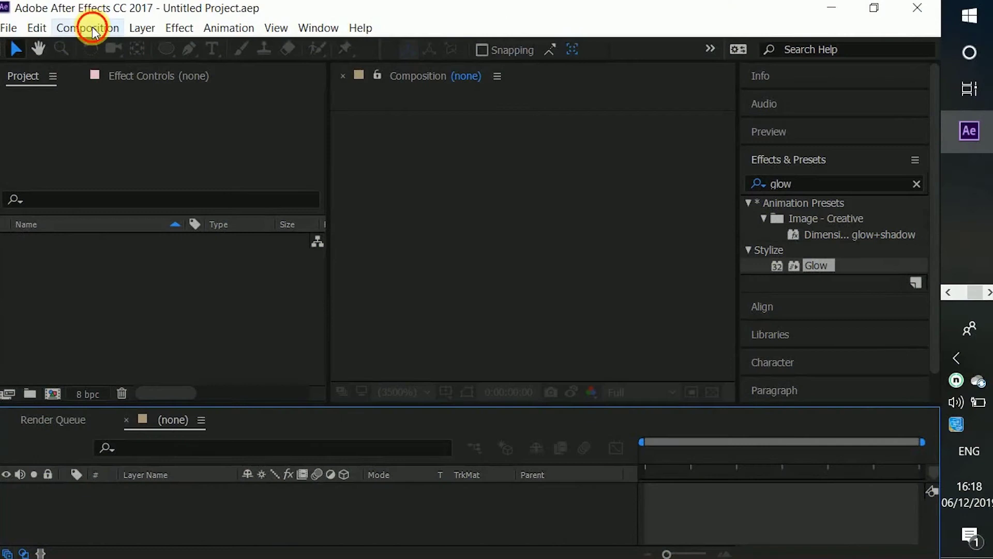
# Make a new composition named 'HUD EFFECT' using HDTV 1080 25 with a 15-second duration.
pyautogui.click(91, 27)
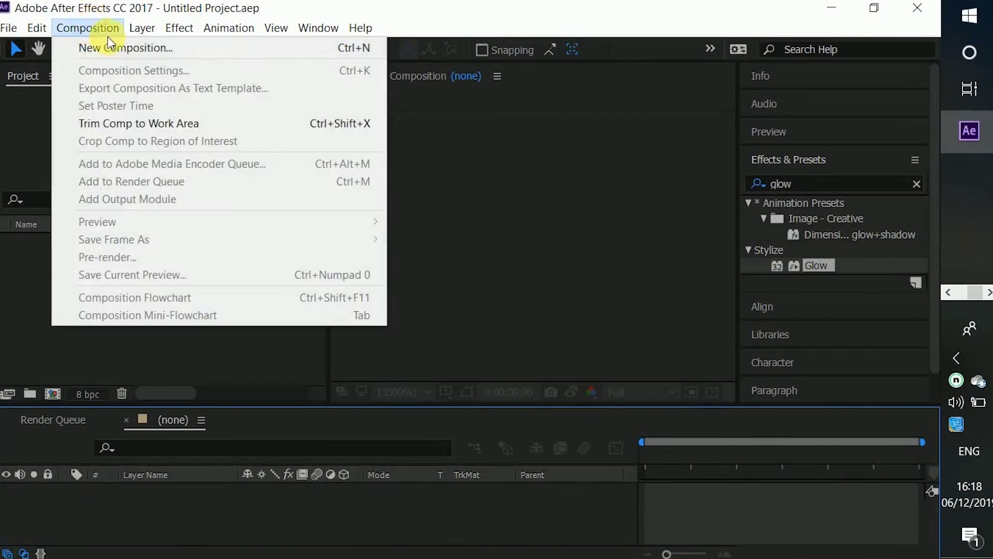
pyautogui.click(122, 46)
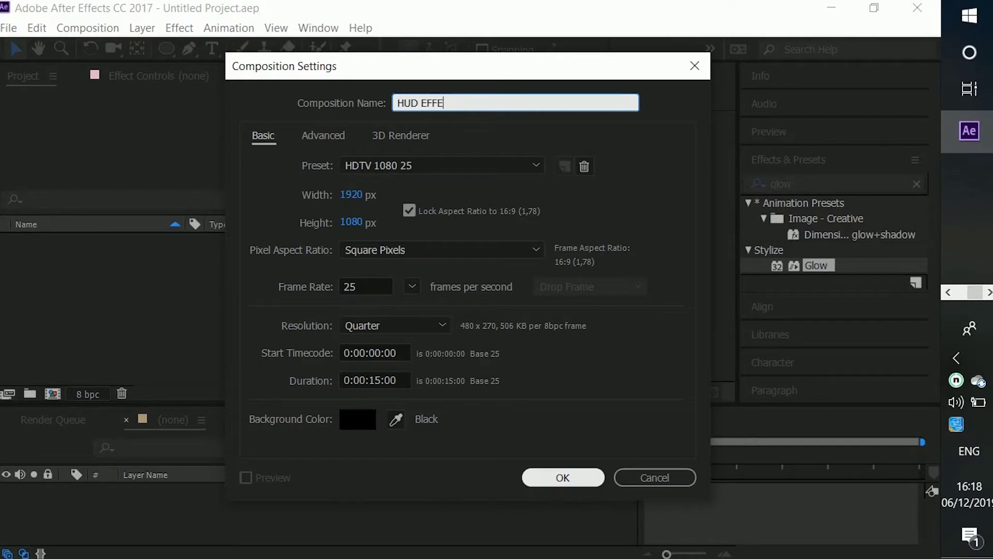
pyautogui.write('HUD EFFECT')
pyautogui.click(564, 477)
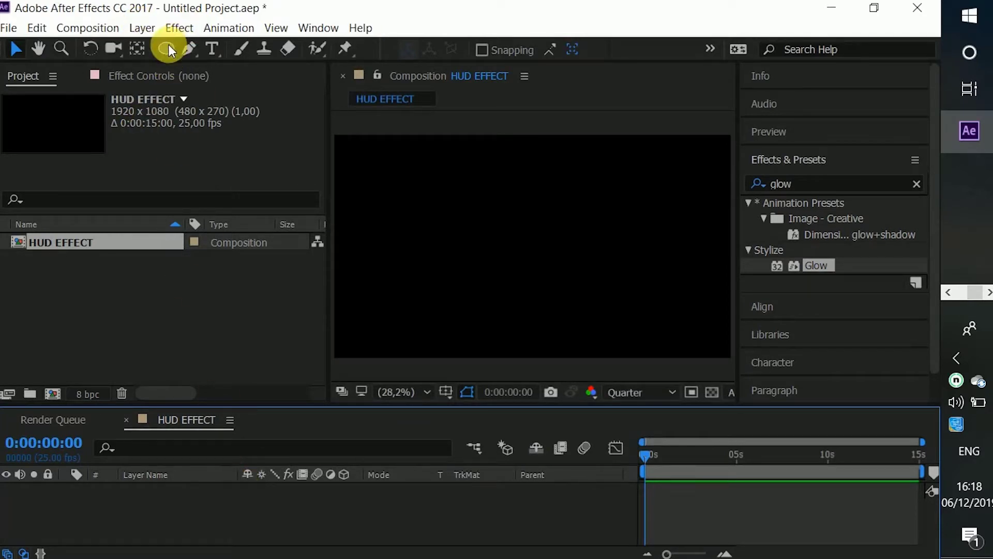
# Draw a circle with the Ellipse Tool using a pure white stroke.
pyautogui.moveTo(168, 44)
pyautogui.mouseDown()
pyautogui.moveTo(236, 76)
pyautogui.moveTo(239, 94)
pyautogui.mouseUp()
pyautogui.click(560, 43)
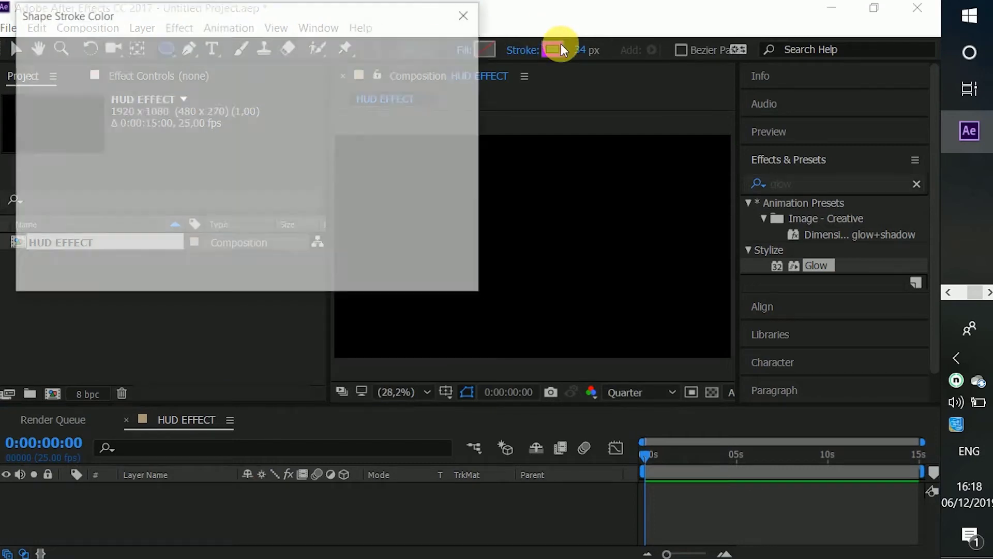
pyautogui.moveTo(166, 177); pyautogui.dragTo(29, 45)
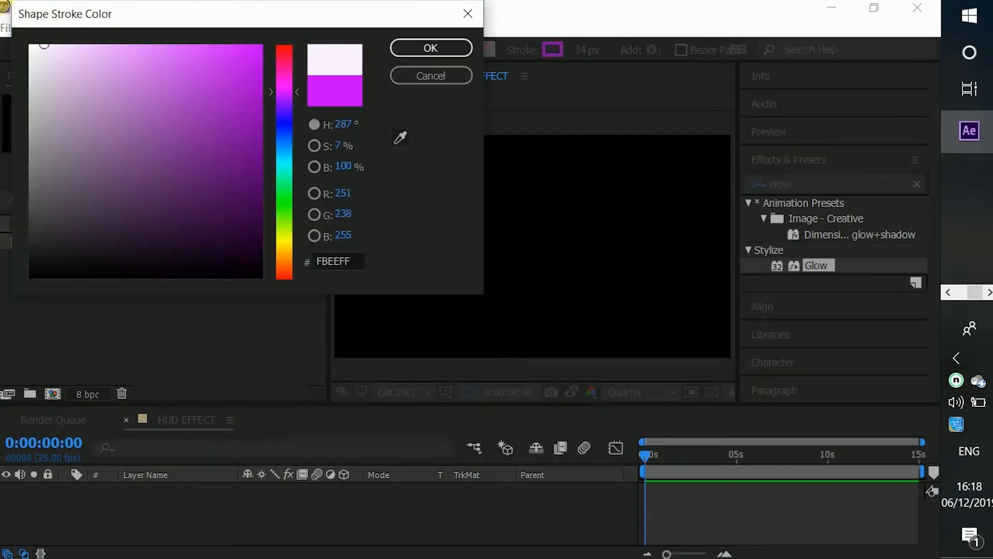
pyautogui.click(402, 48)
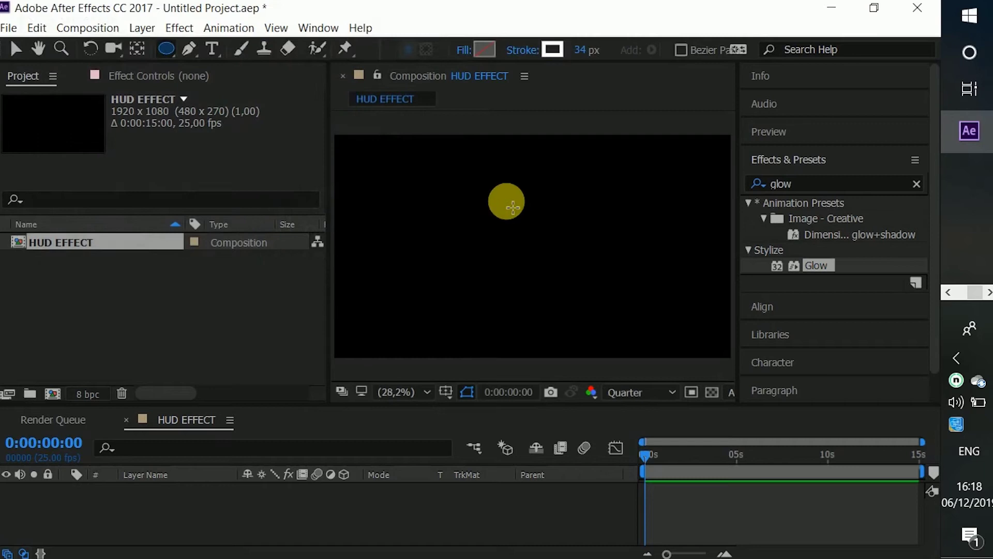
pyautogui.moveTo(506, 202); pyautogui.dragTo(610, 275)
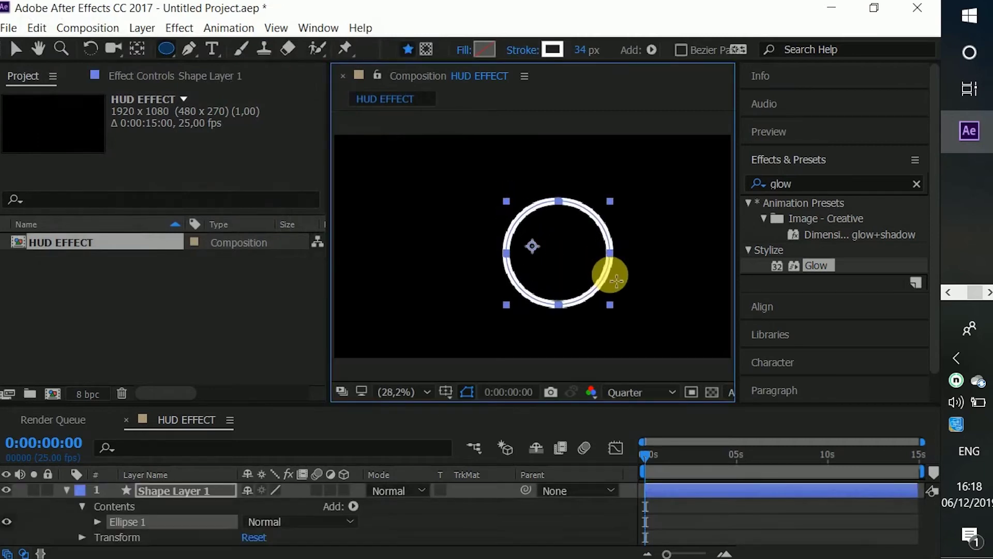
# Centre the circle horizontally and vertically with the Align panel.
pyautogui.click(804, 159)
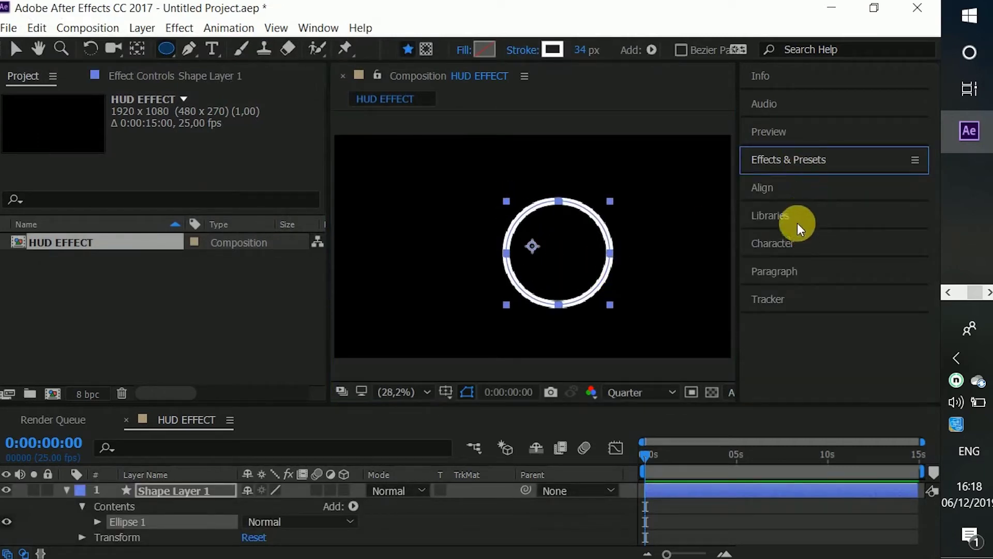
pyautogui.click(793, 179)
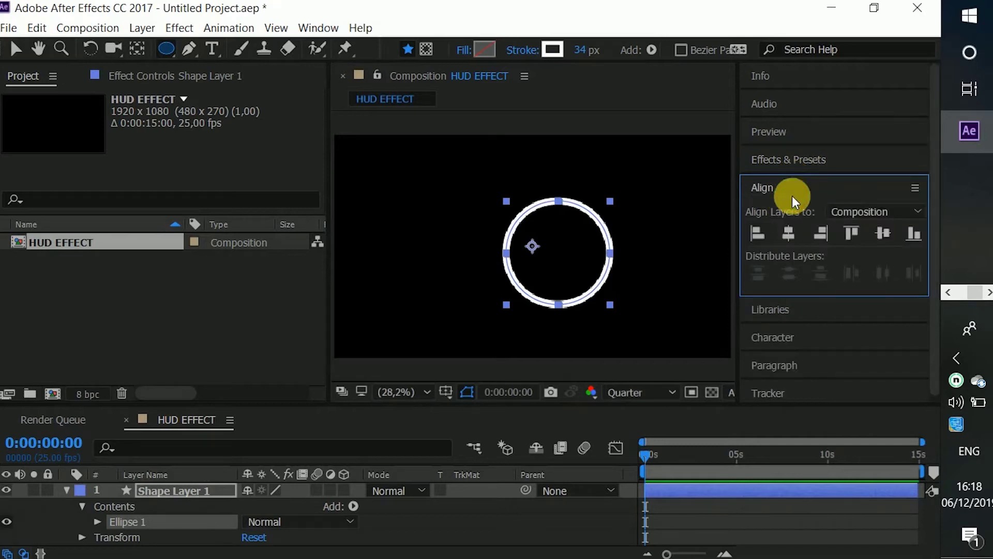
pyautogui.click(789, 233)
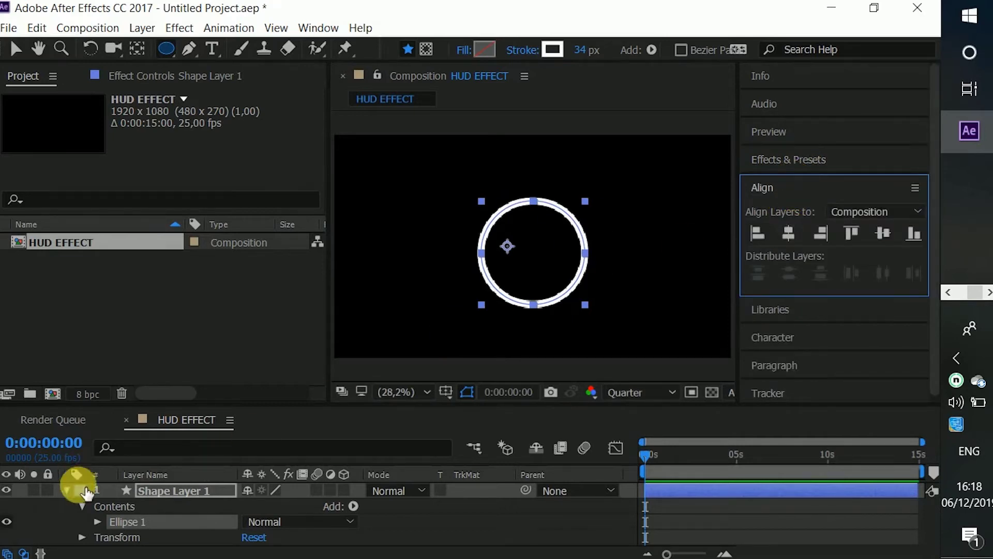
pyautogui.click(879, 232)
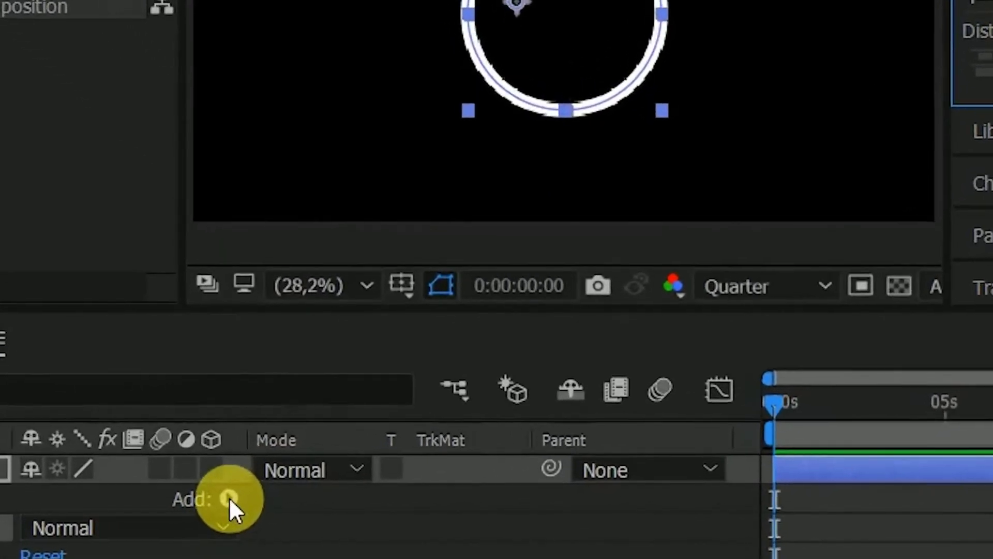
# Add Trim Paths and keyframe End from 0% at 0s to about 70% at 0:00:02:04.
pyautogui.click(318, 504)
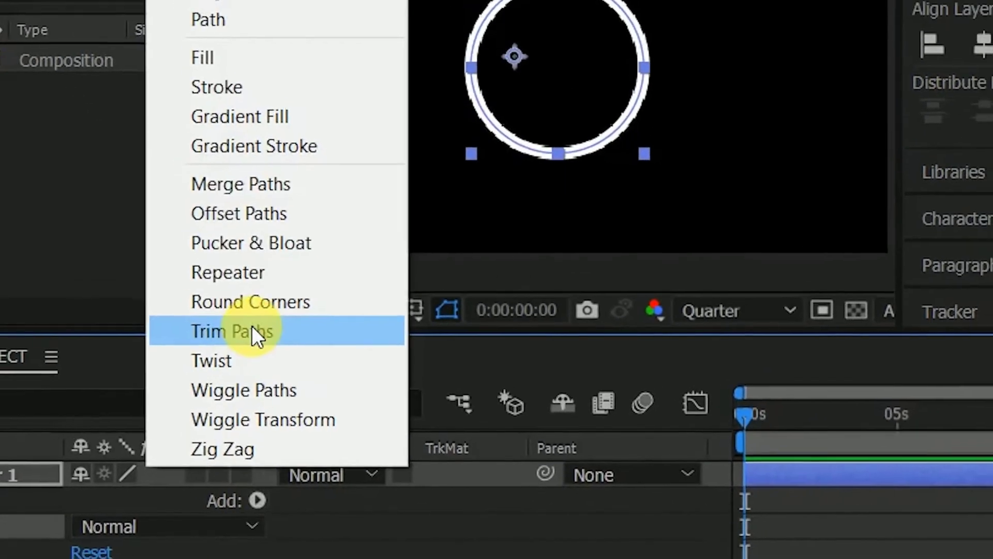
pyautogui.click(252, 326)
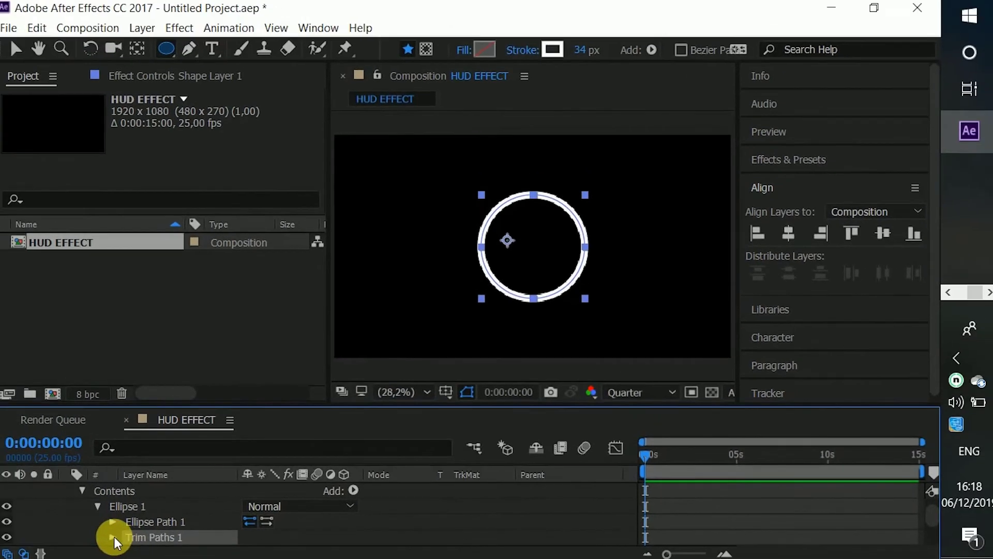
pyautogui.click(8, 543)
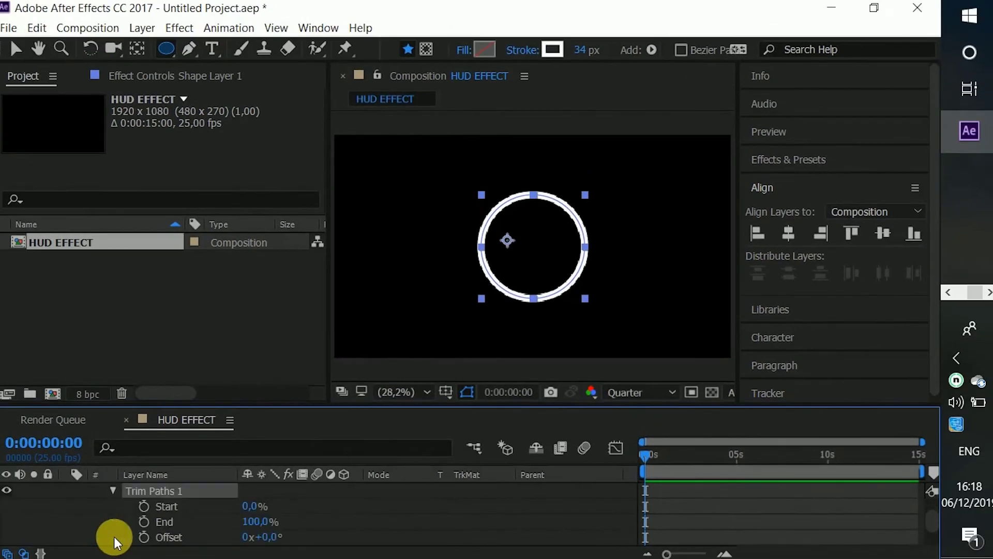
pyautogui.moveTo(255, 523); pyautogui.dragTo(60, 523)
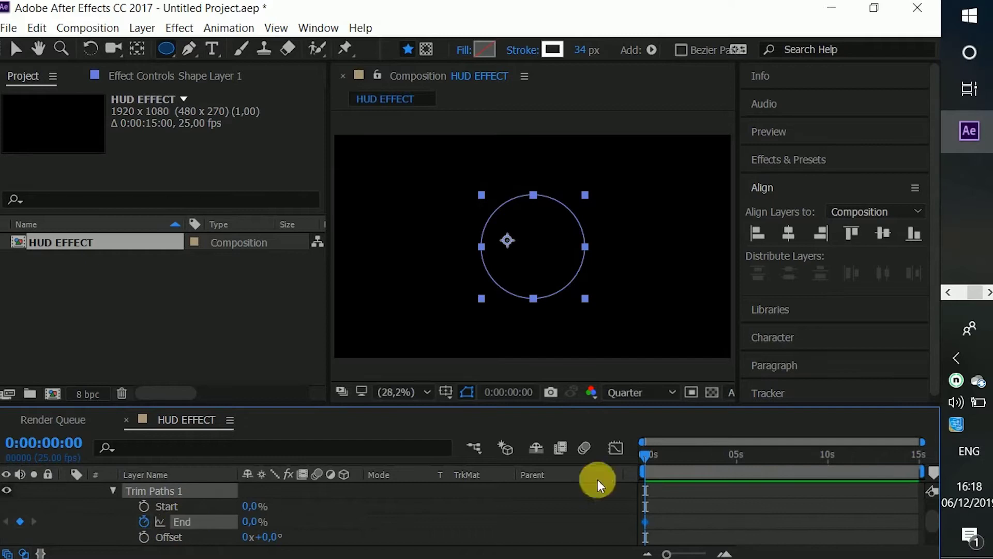
pyautogui.moveTo(647, 457); pyautogui.dragTo(685, 461)
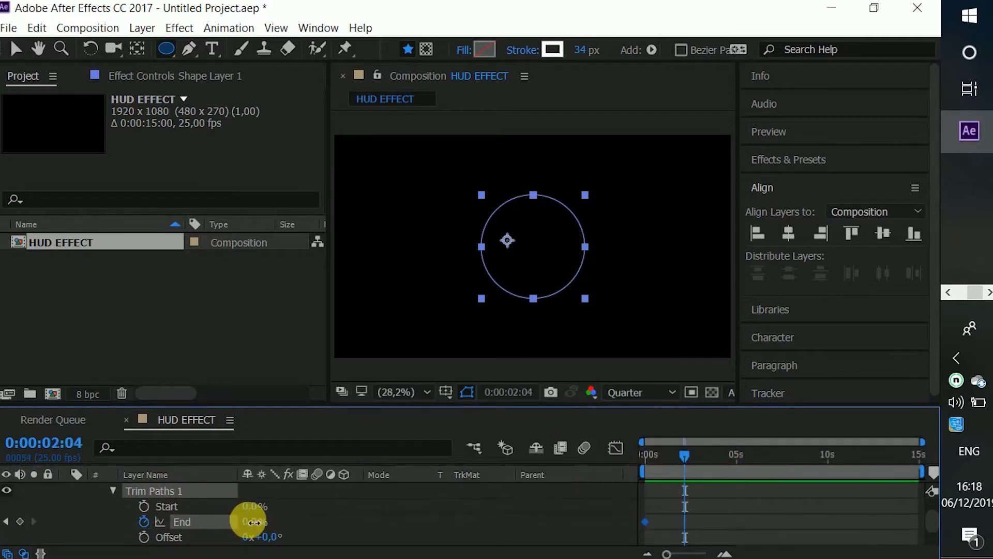
pyautogui.moveTo(254, 523); pyautogui.dragTo(312, 523)
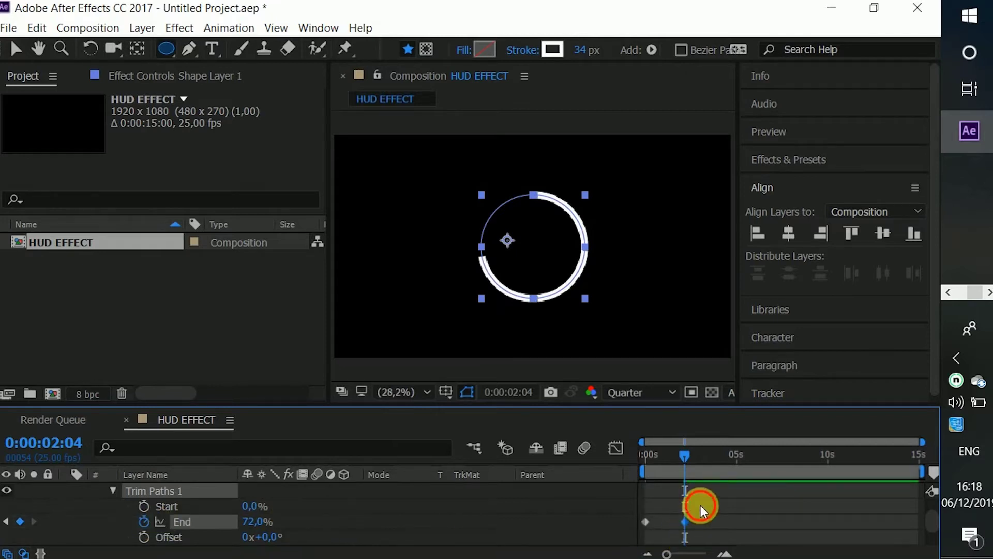
# Apply Easy Ease to both End keyframes and sharpen the speed curve in the Graph Editor.
pyautogui.moveTo(701, 505)
pyautogui.mouseDown()
pyautogui.moveTo(662, 528)
pyautogui.moveTo(644, 528)
pyautogui.moveTo(700, 519)
pyautogui.mouseUp()
pyautogui.moveTo(701, 518)
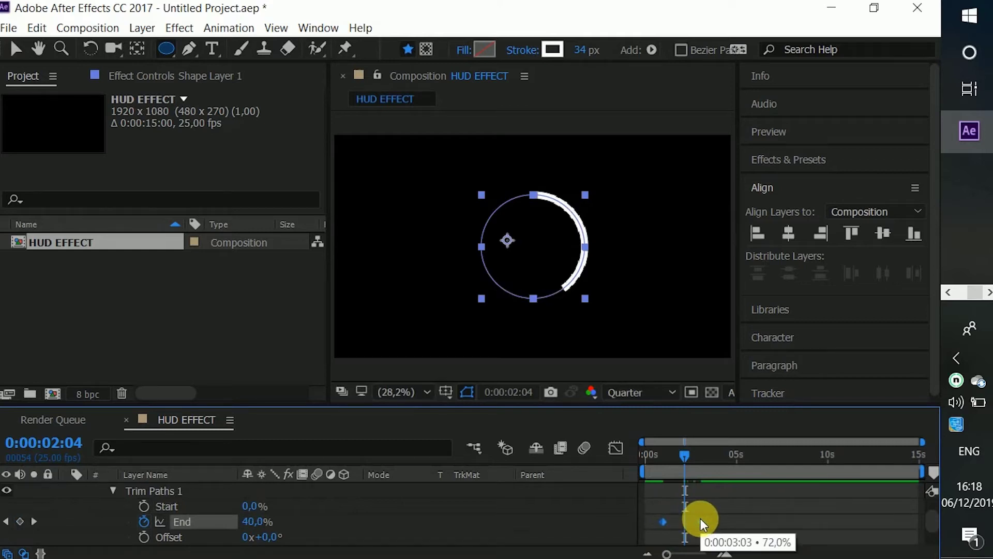
pyautogui.press('F9')
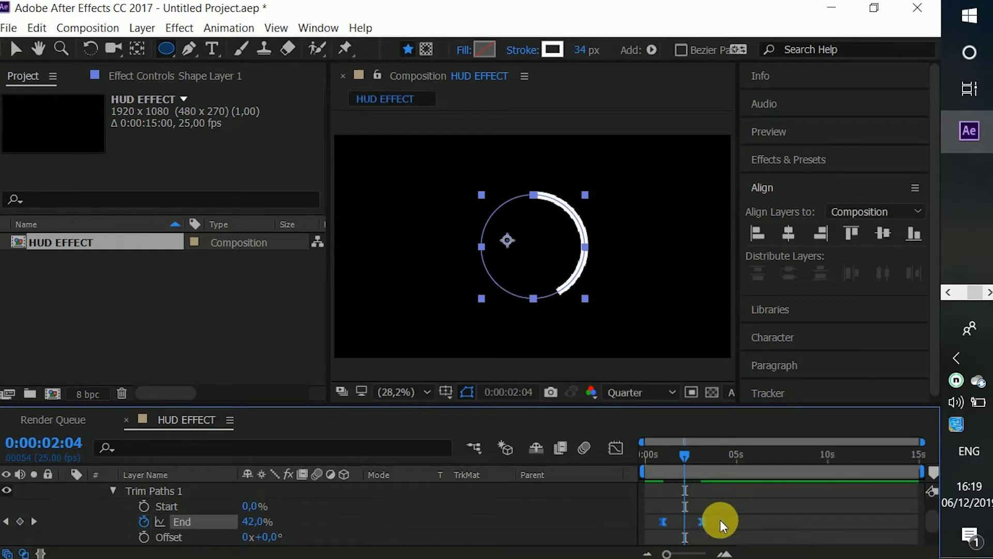
pyautogui.click(720, 519)
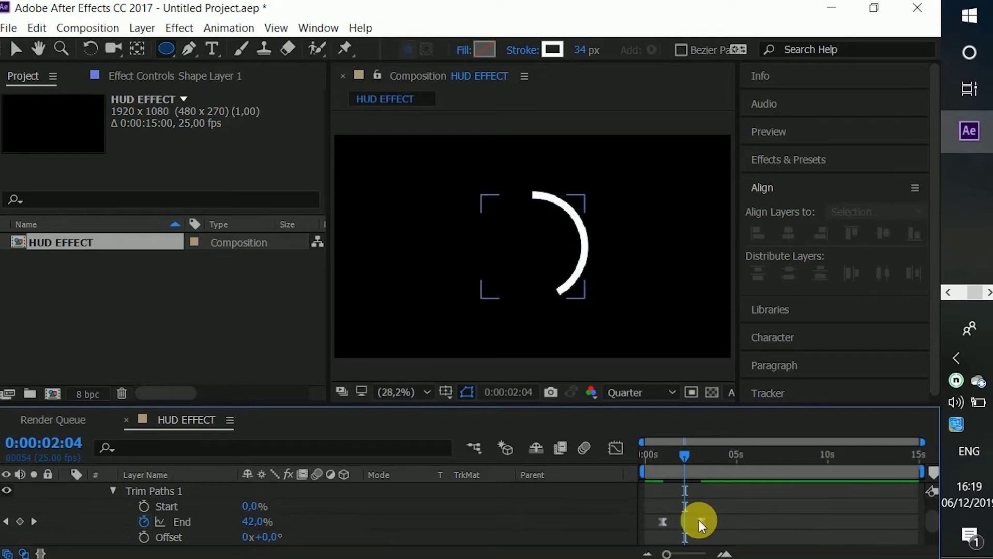
pyautogui.click(699, 520)
pyautogui.click(616, 449)
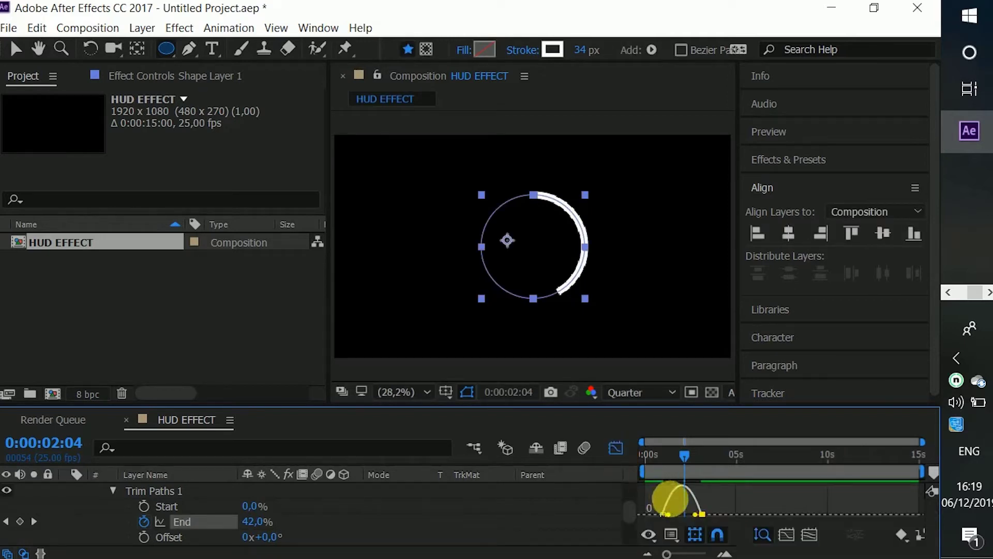
pyautogui.moveTo(687, 514); pyautogui.dragTo(665, 514)
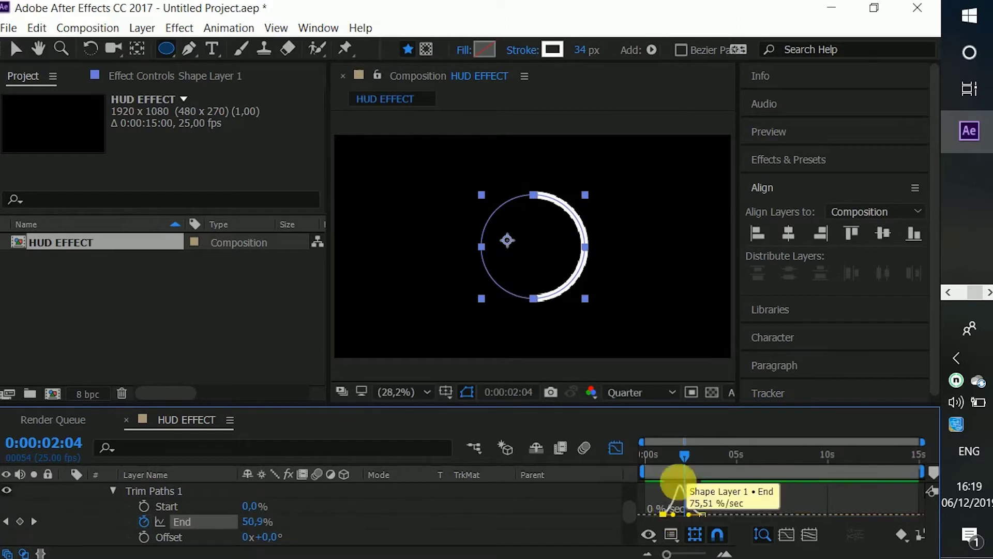
pyautogui.click(610, 451)
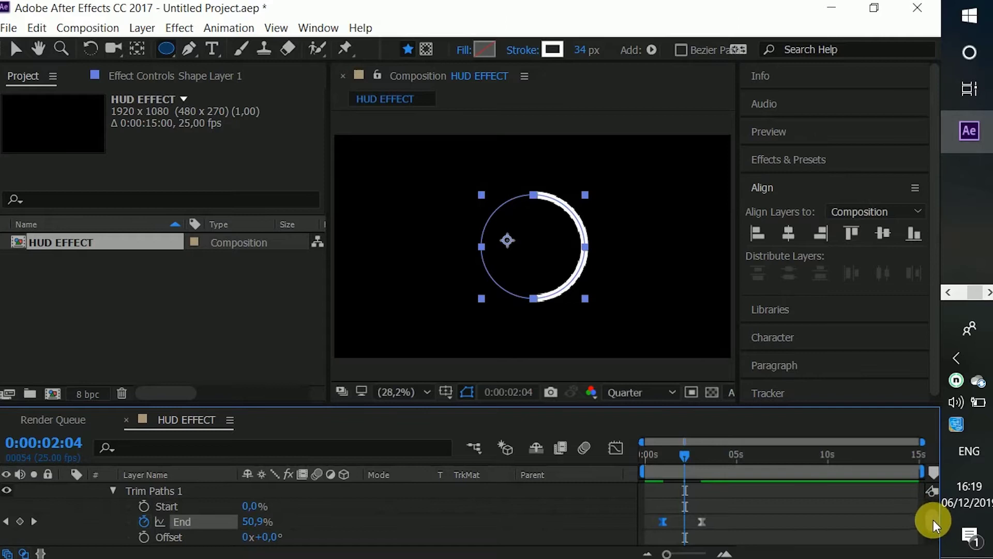
# Add the expression time*-25 to the ellipse's Rotation property.
pyautogui.scroll(5, 934, 525)
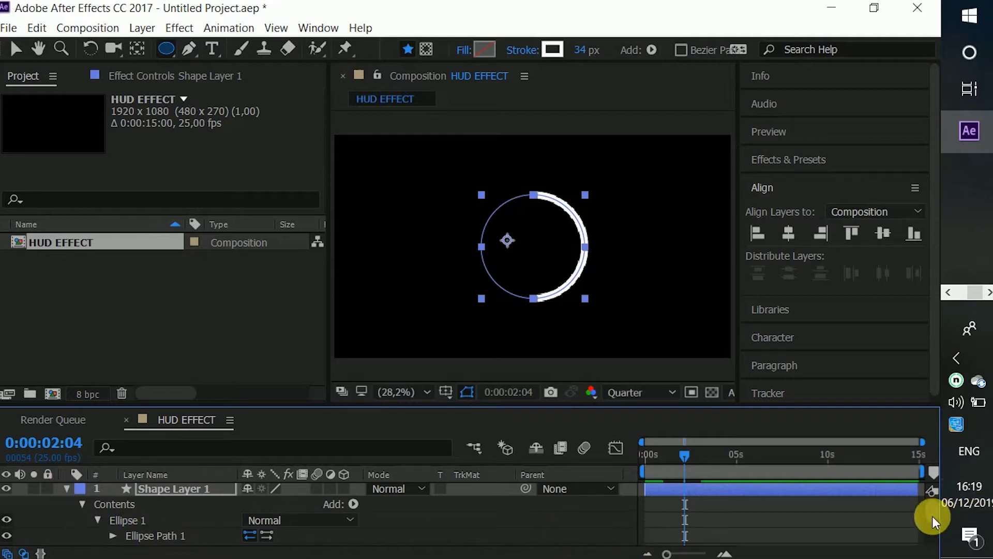
pyautogui.scroll(-5, 931, 523)
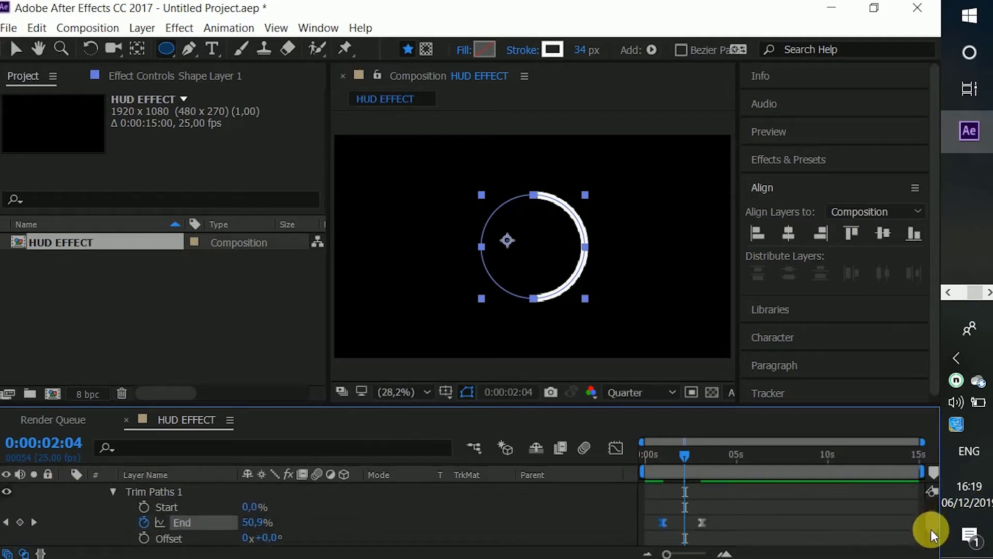
pyautogui.scroll(-2, 931, 541)
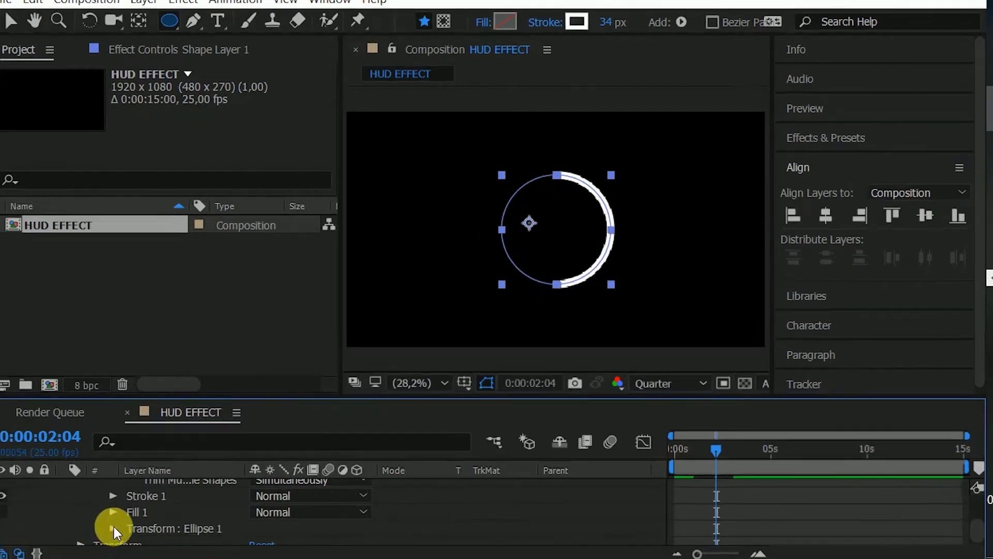
pyautogui.click(112, 530)
pyautogui.scroll(-2, 114, 526)
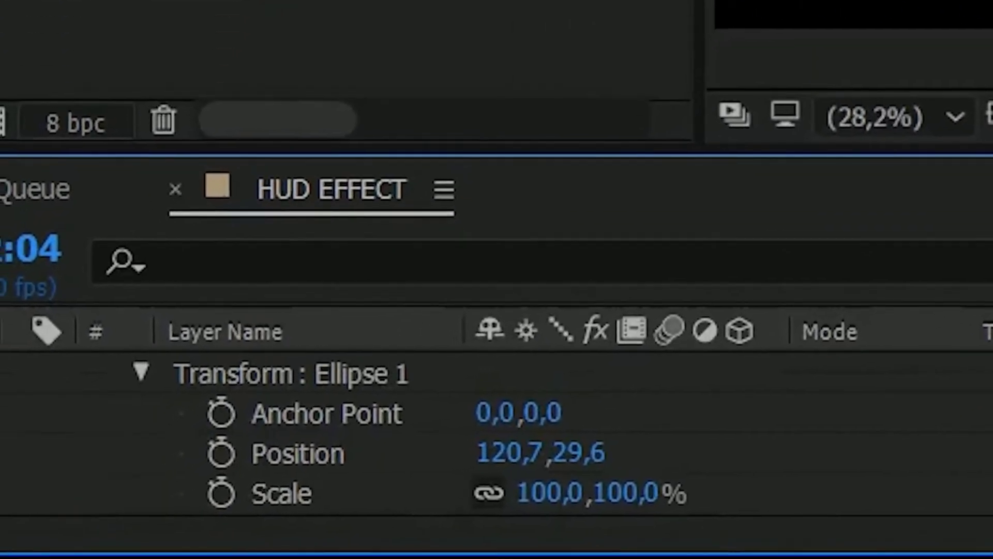
pyautogui.scroll(-2, 362, 450)
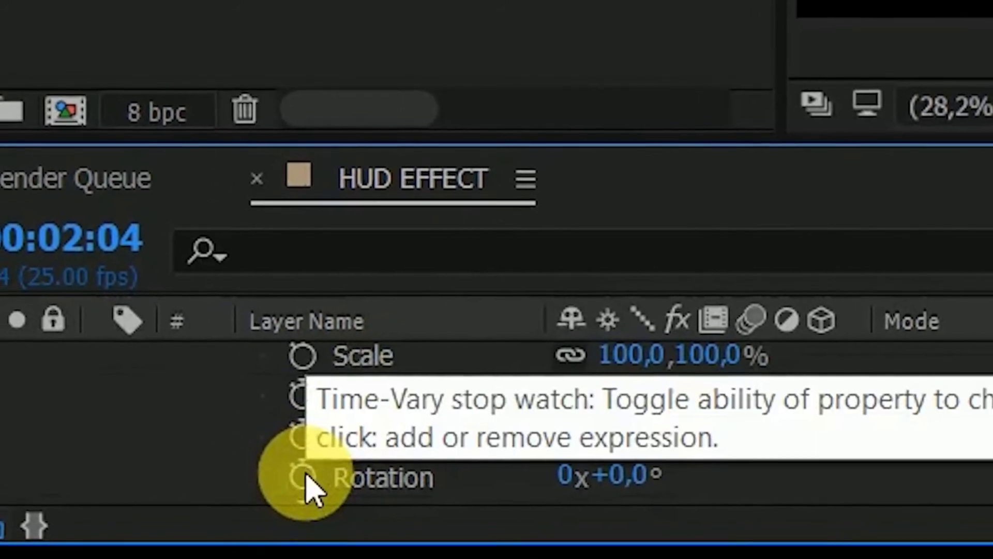
pyautogui.keyDown('alt'); pyautogui.click(303, 475); pyautogui.keyUp('alt')
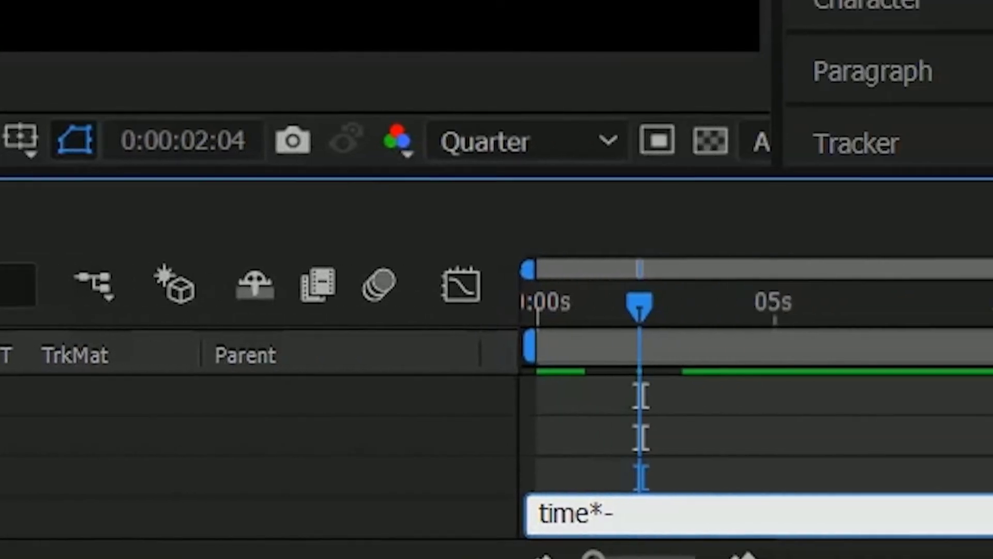
pyautogui.write('25')
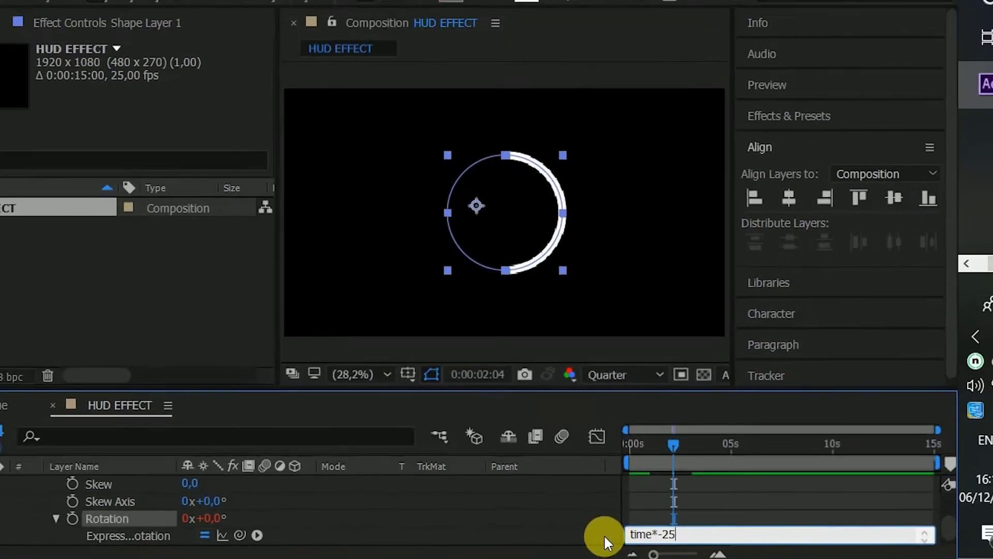
pyautogui.click(437, 521)
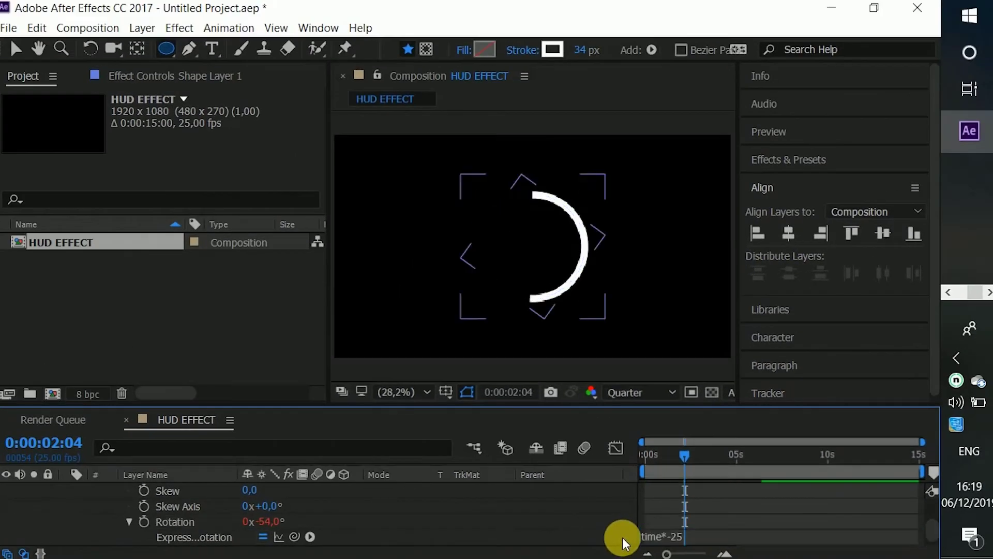
# Preview the spinning arc, then collapse and reselect Shape Layer 1.
pyautogui.click(664, 511)
pyautogui.press('space')
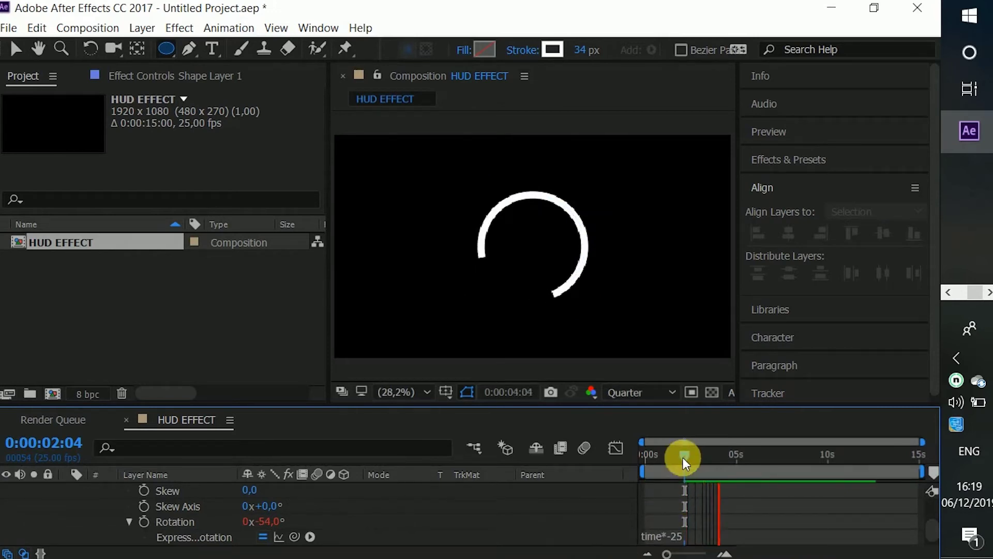
pyautogui.moveTo(683, 457); pyautogui.dragTo(633, 449)
pyautogui.press('space')
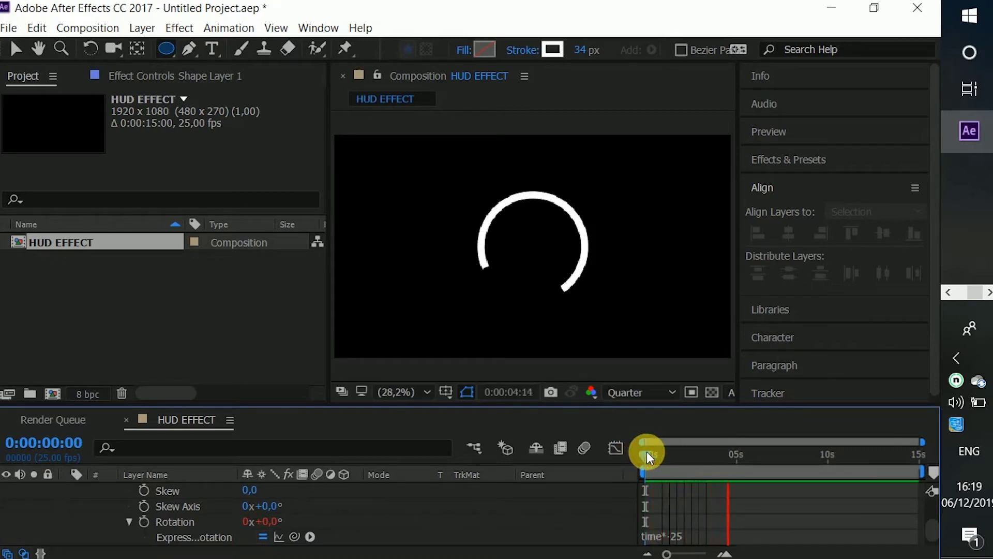
pyautogui.click(646, 451)
pyautogui.moveTo(930, 529); pyautogui.dragTo(931, 508)
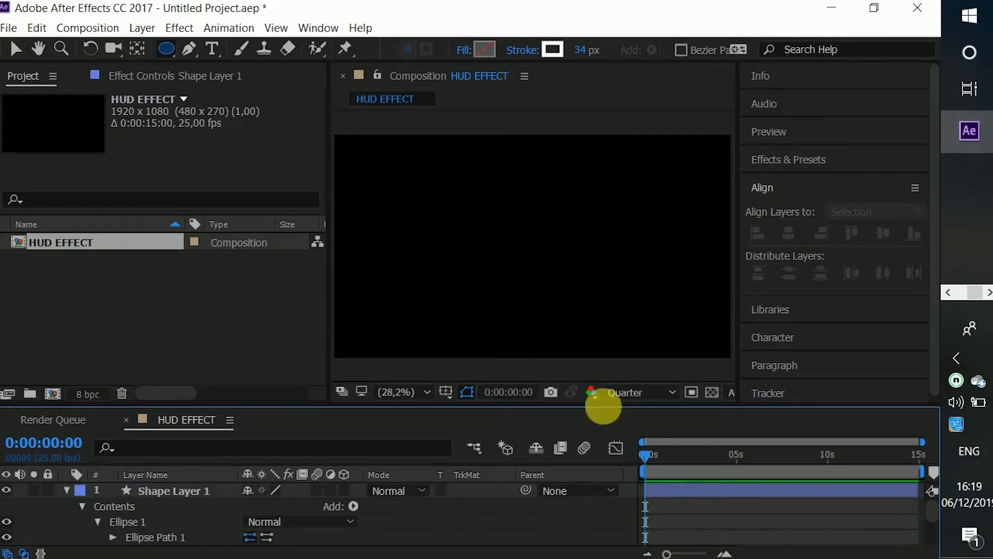
pyautogui.click(66, 490)
pyautogui.click(715, 454)
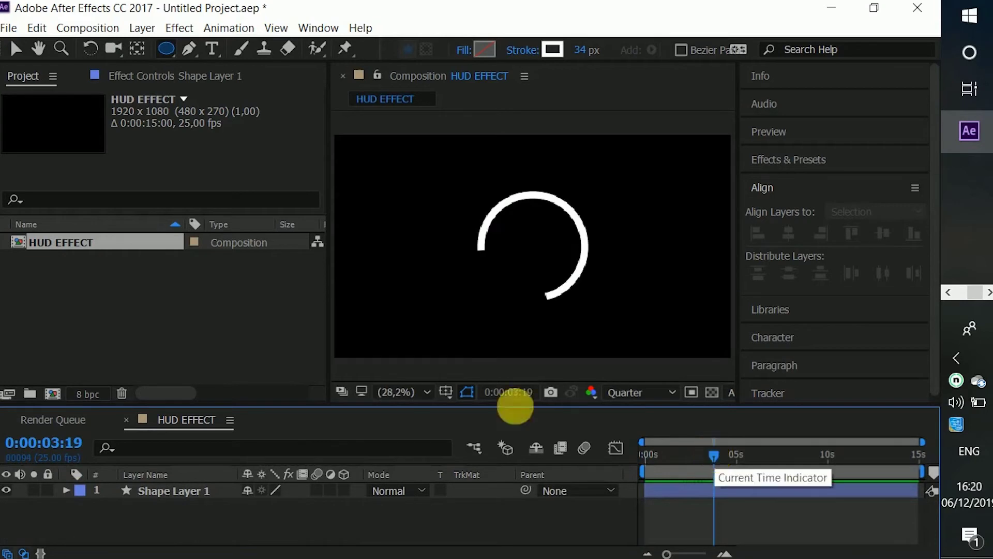
pyautogui.click(179, 490)
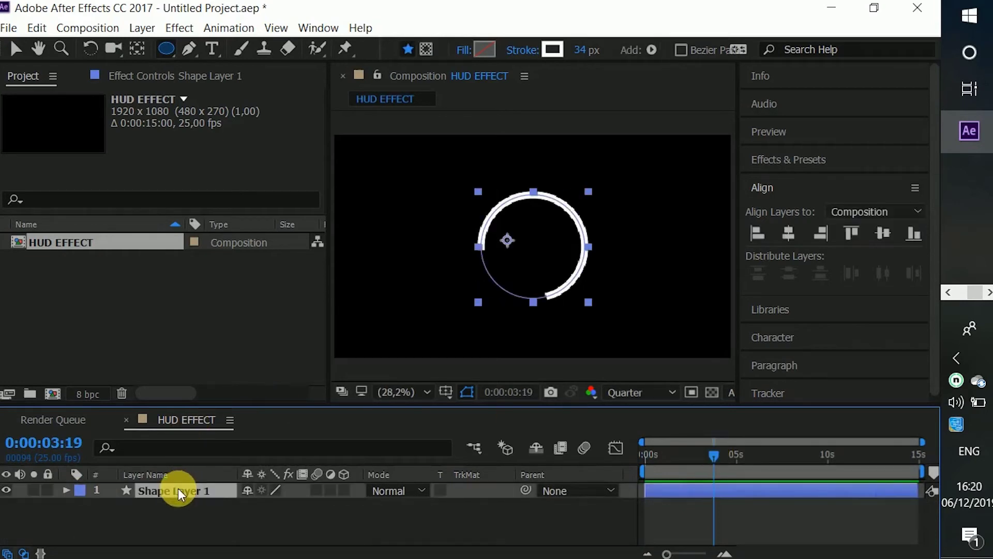
# Duplicate the arc layer, scale the copy to 131%, and centre it in the frame.
pyautogui.hotkey('ctrl', 'v')
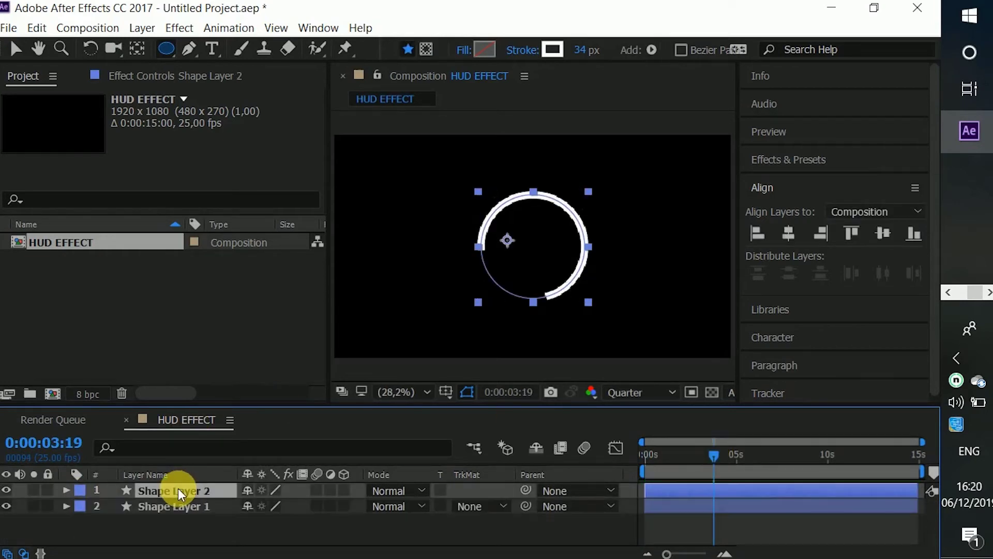
pyautogui.press('s')
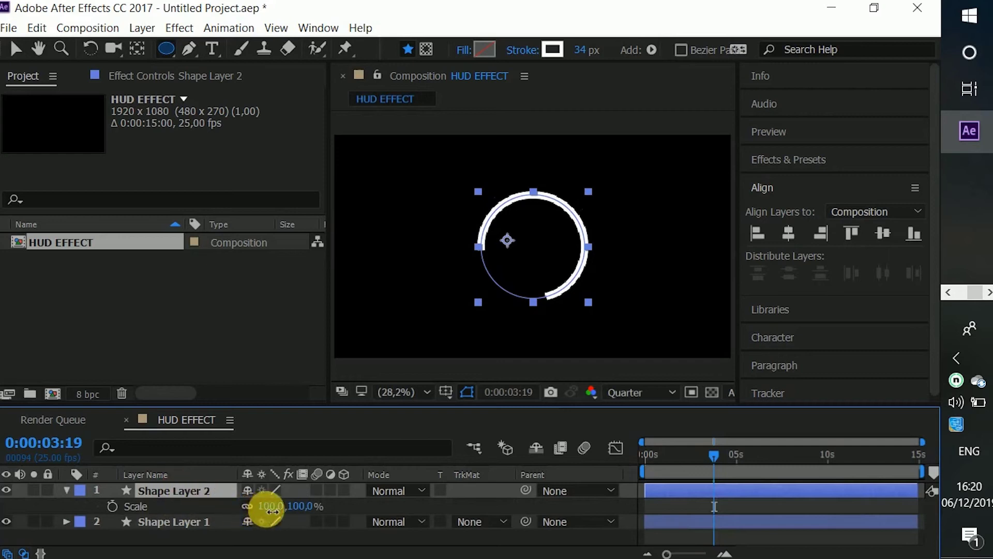
pyautogui.moveTo(272, 511); pyautogui.dragTo(303, 516)
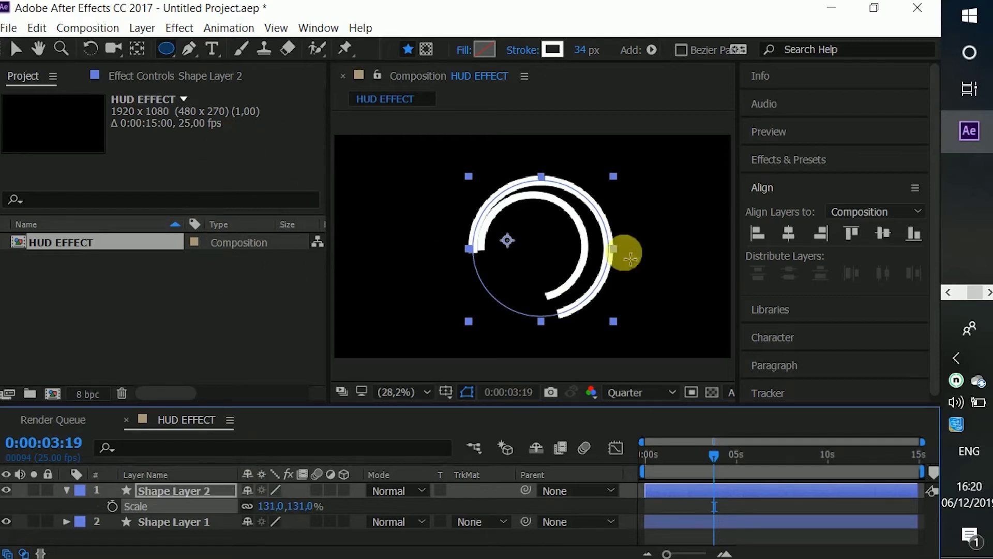
pyautogui.click(790, 189)
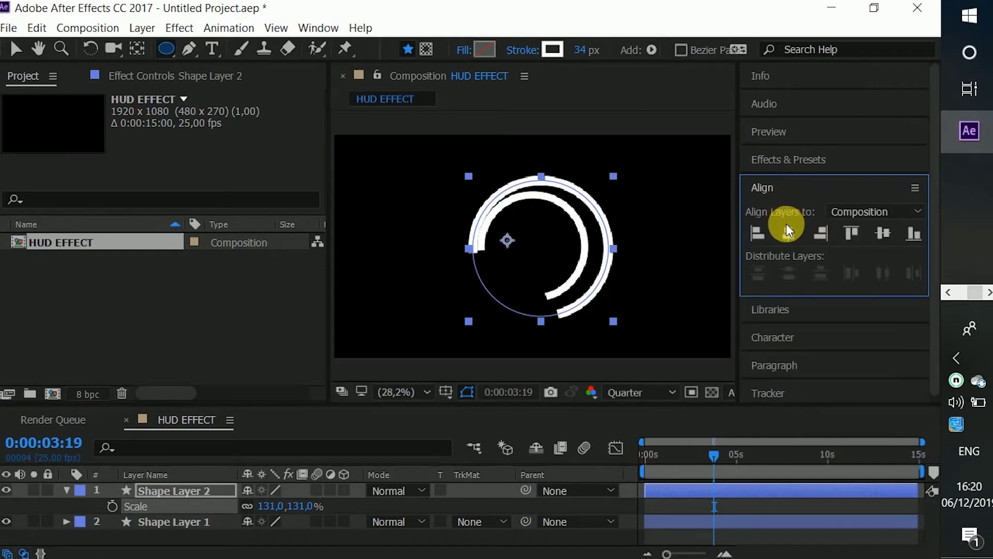
pyautogui.click(789, 235)
pyautogui.click(883, 233)
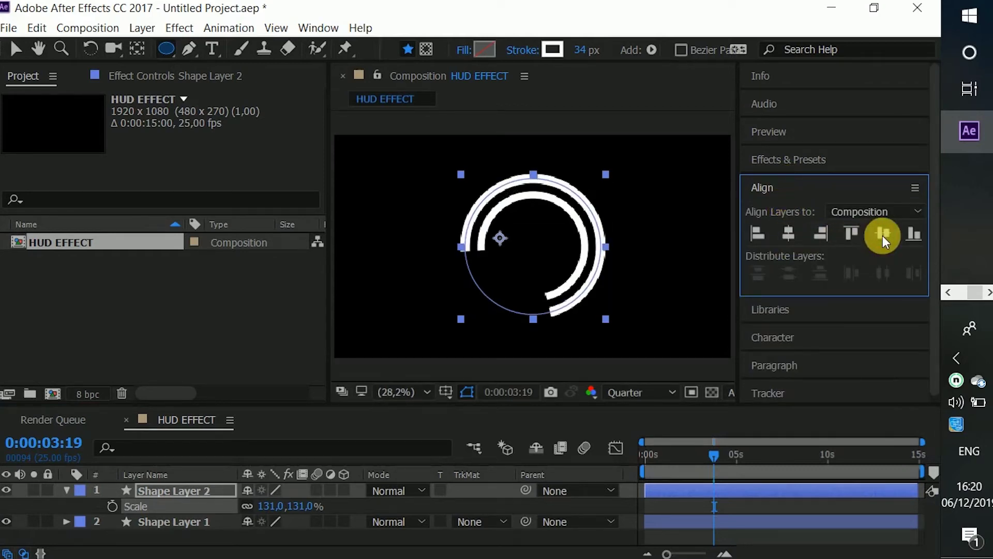
# Rotate the larger ring to 107° and recentre it horizontally and vertically.
pyautogui.press('r')
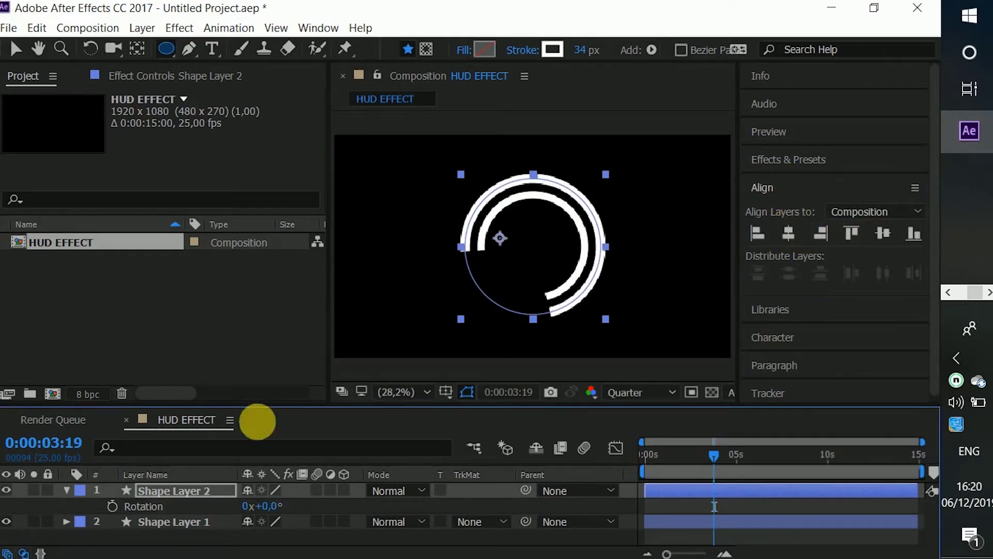
pyautogui.moveTo(278, 512); pyautogui.dragTo(372, 501)
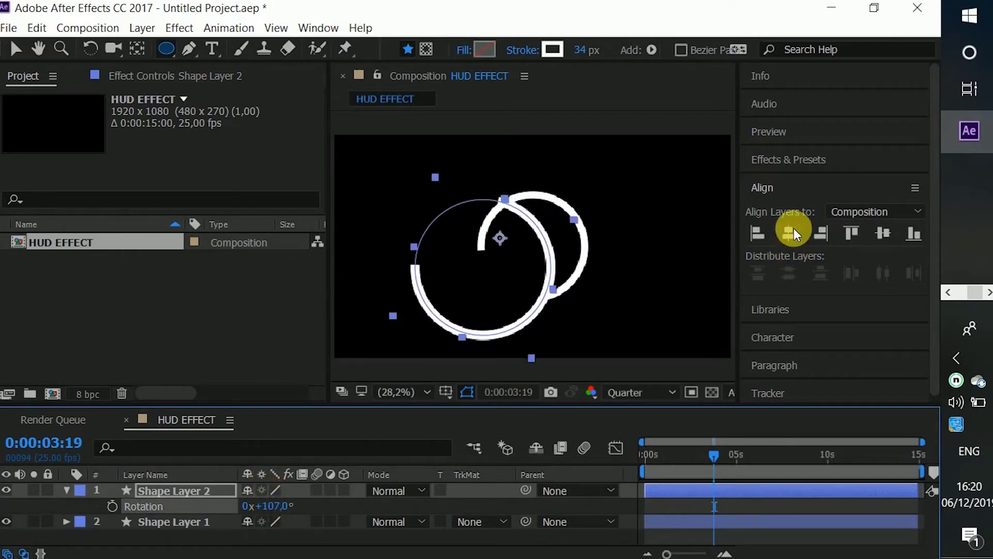
pyautogui.click(788, 234)
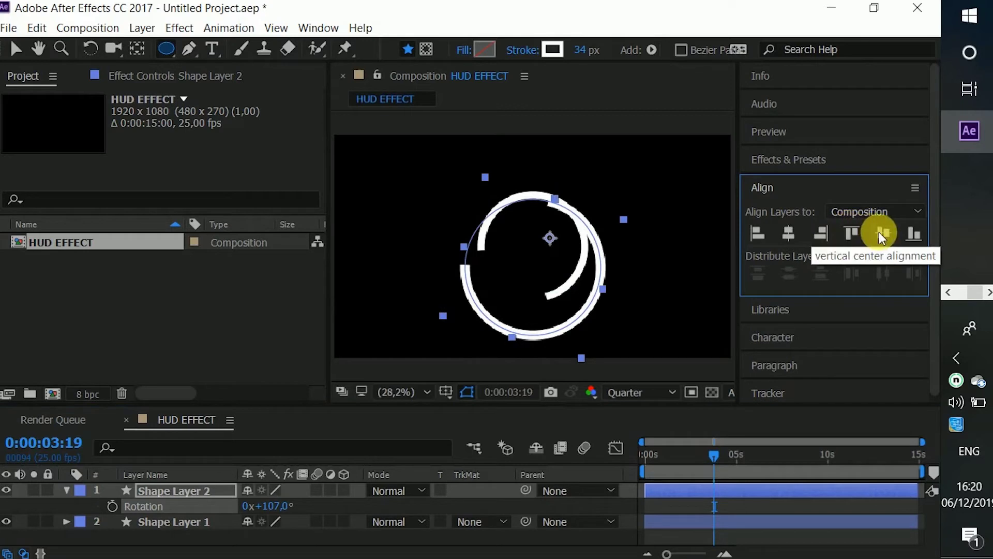
pyautogui.click(882, 233)
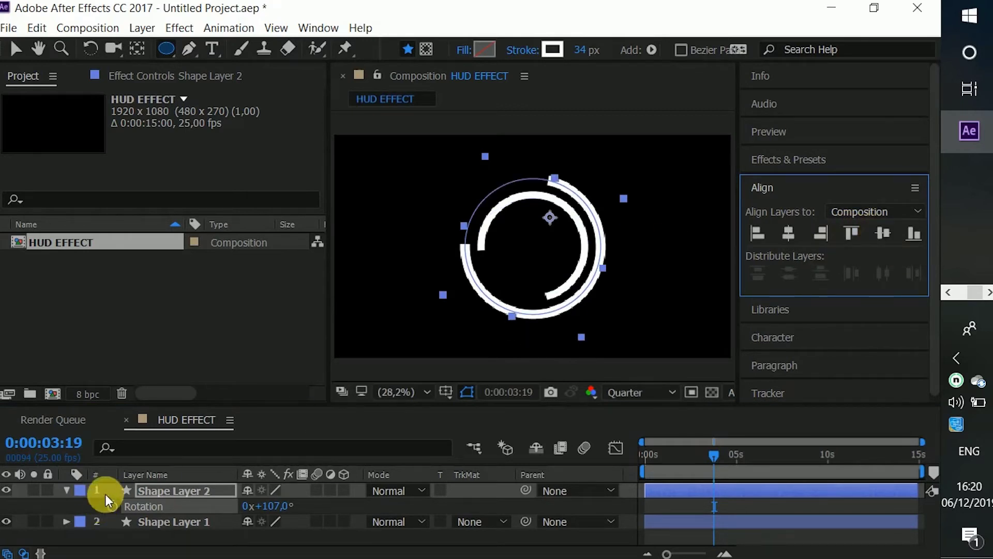
# Turn both arc layers into 3D layers and push the ring along its depth axis.
pyautogui.click(67, 490)
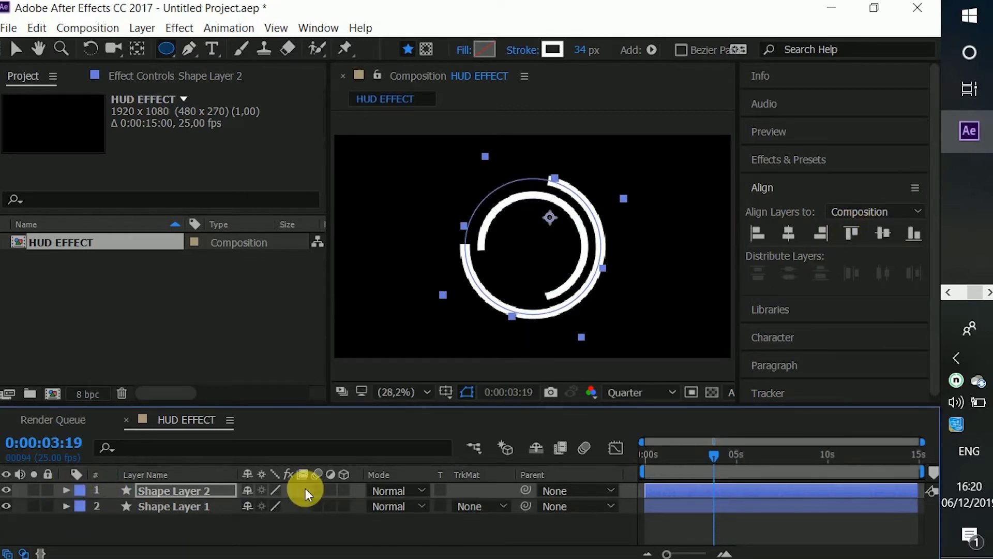
pyautogui.moveTo(344, 489); pyautogui.dragTo(343, 502)
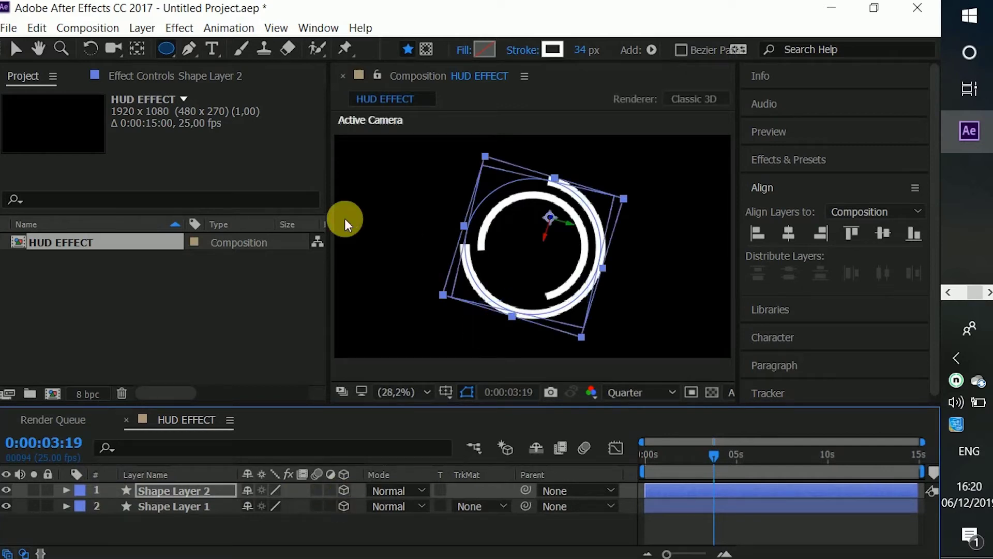
pyautogui.press('v')
pyautogui.moveTo(551, 216); pyautogui.dragTo(596, 216)
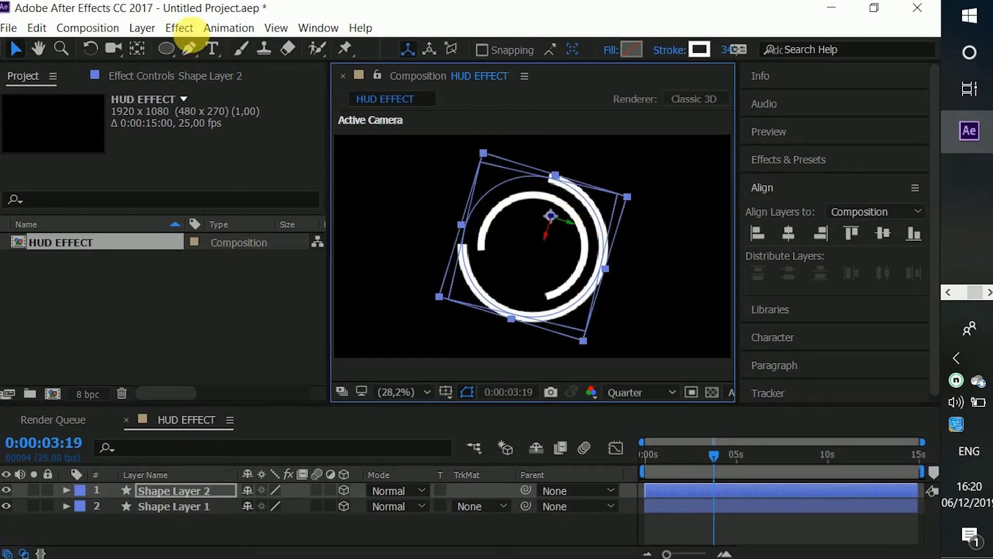
# Add a new camera and orbit it so the rings appear in perspective.
pyautogui.click(150, 29)
pyautogui.moveTo(348, 45)
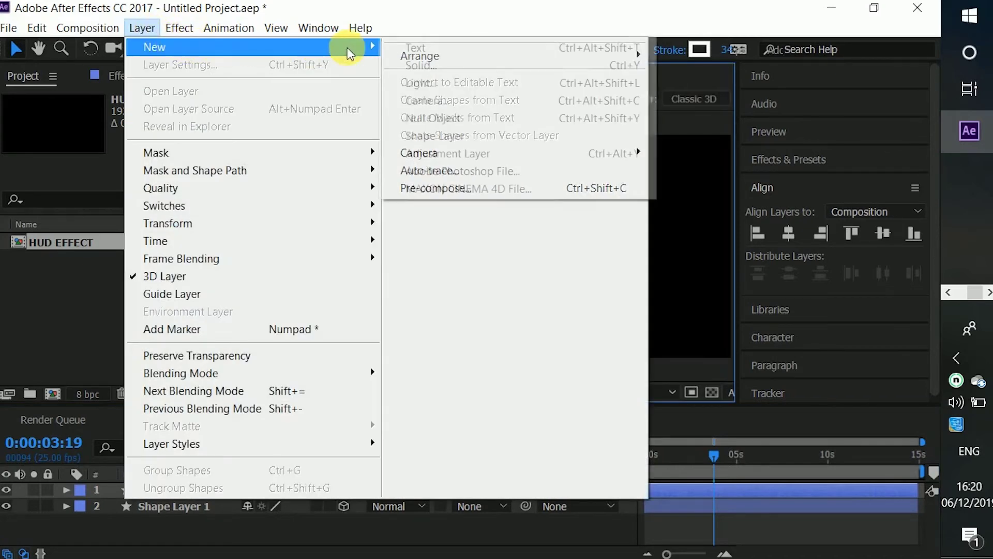
pyautogui.click(443, 99)
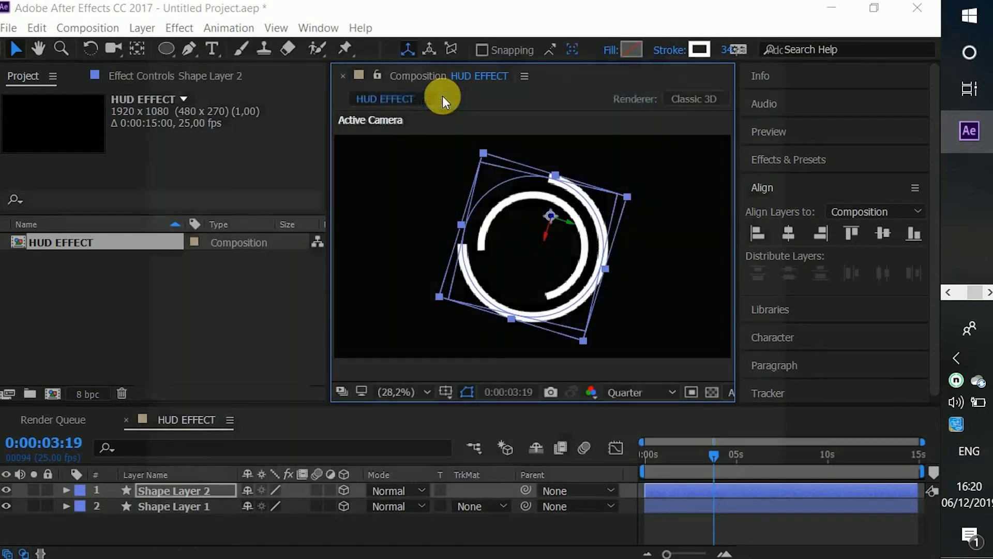
pyautogui.click(655, 487)
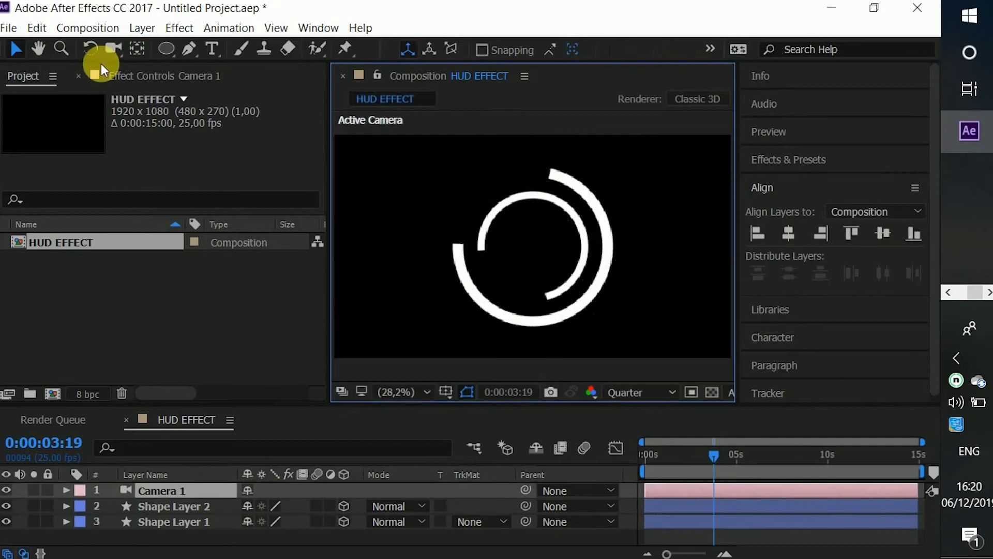
pyautogui.click(114, 49)
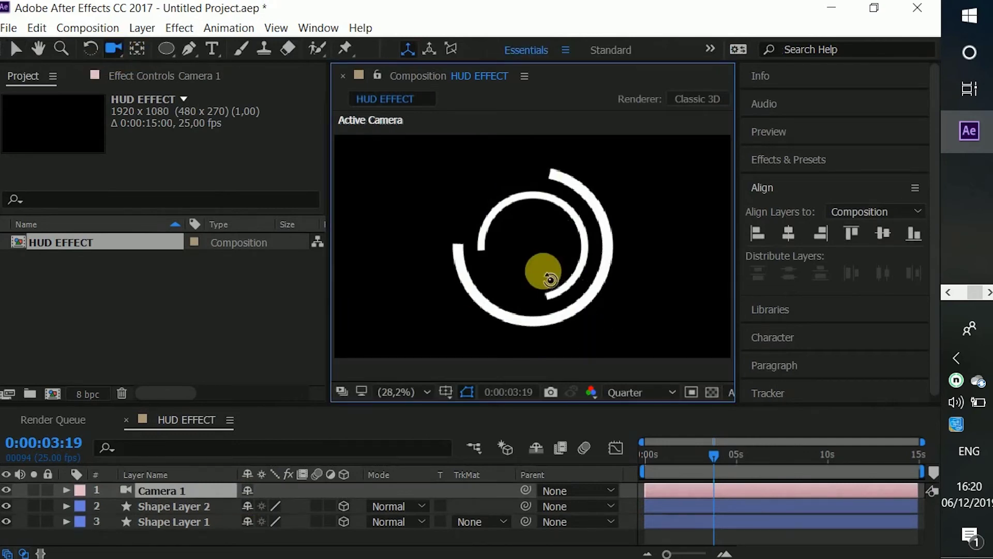
pyautogui.moveTo(543, 273); pyautogui.dragTo(523, 268)
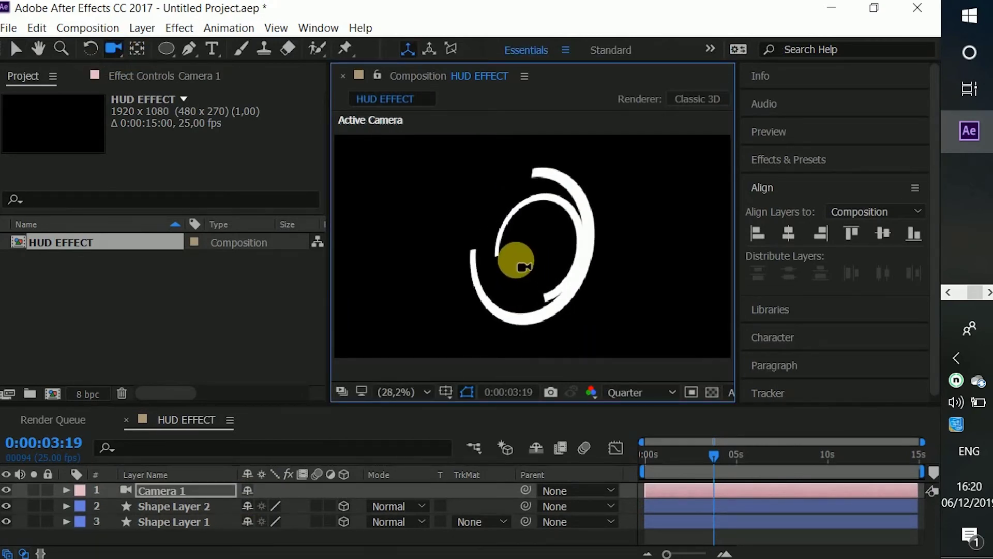
pyautogui.click(219, 509)
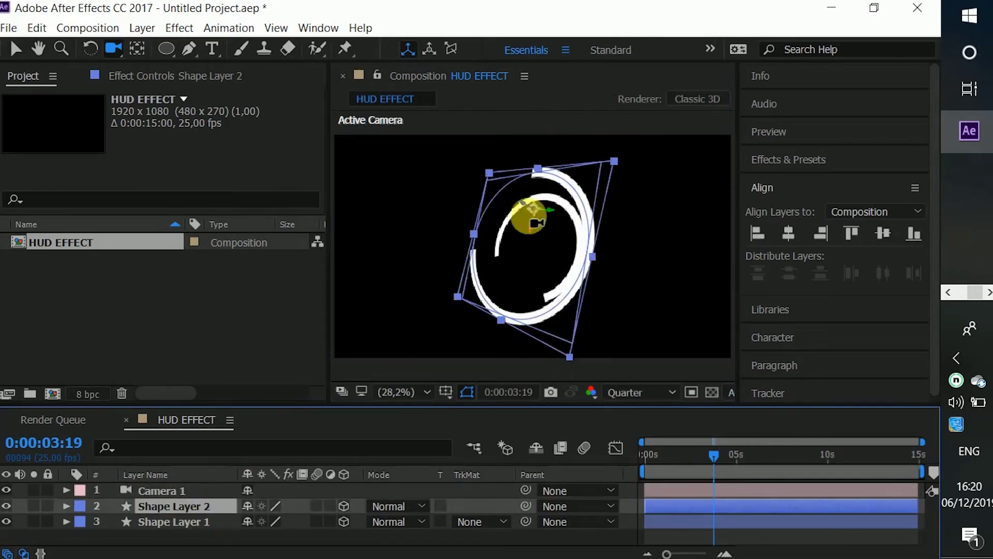
# Set Shape Layer 2's stroke colour to bright cyan 00FFF5, then select Camera 1.
pyautogui.press('v')
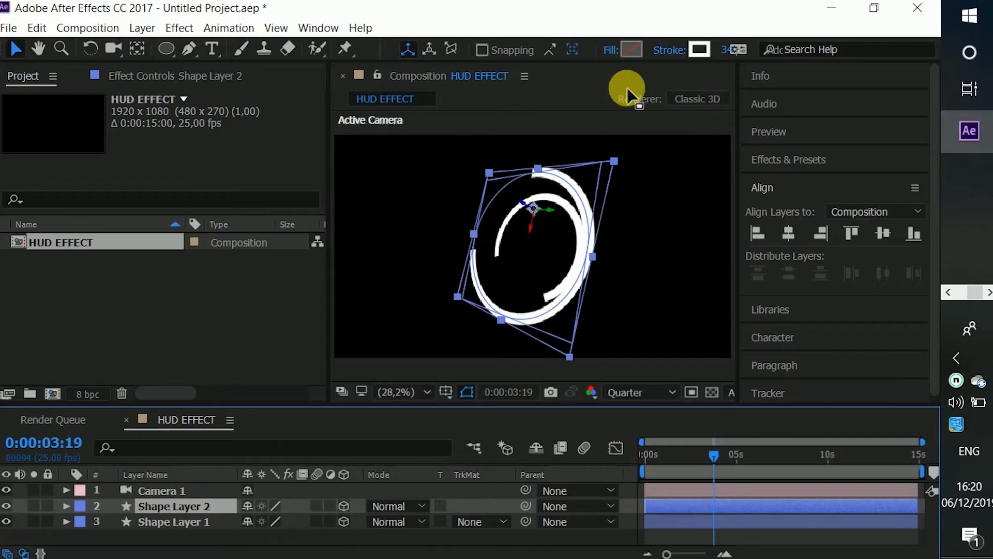
pyautogui.click(698, 50)
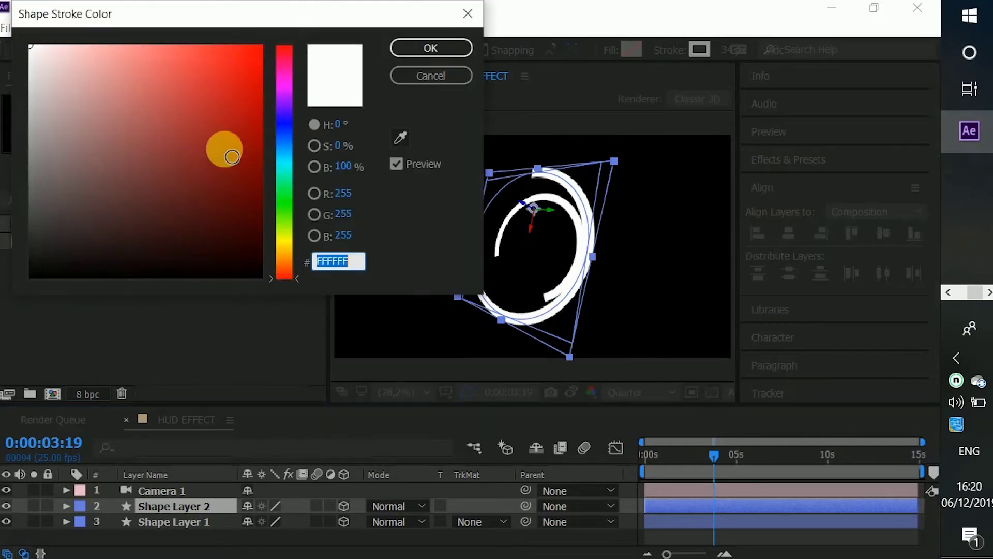
pyautogui.click(285, 163)
pyautogui.click(262, 46)
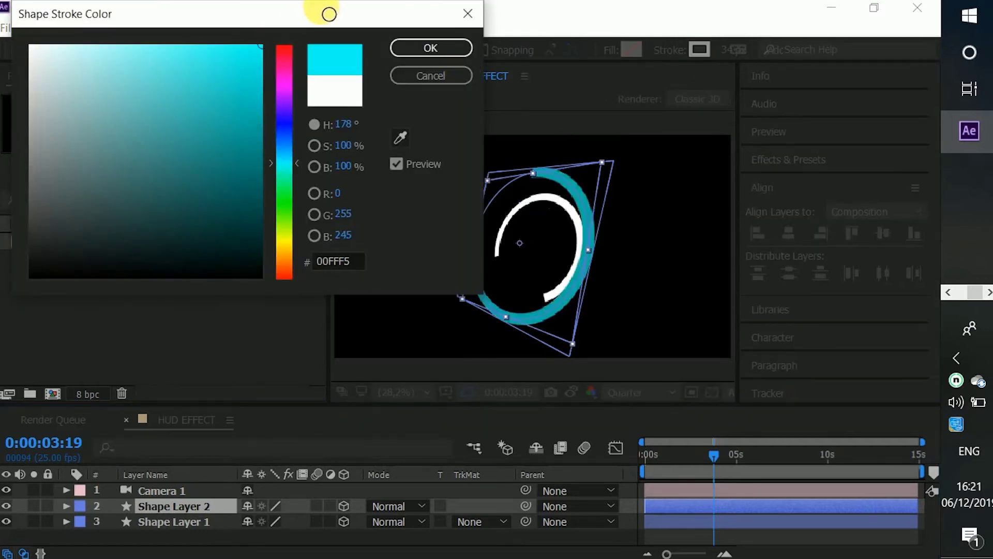
pyautogui.click(433, 48)
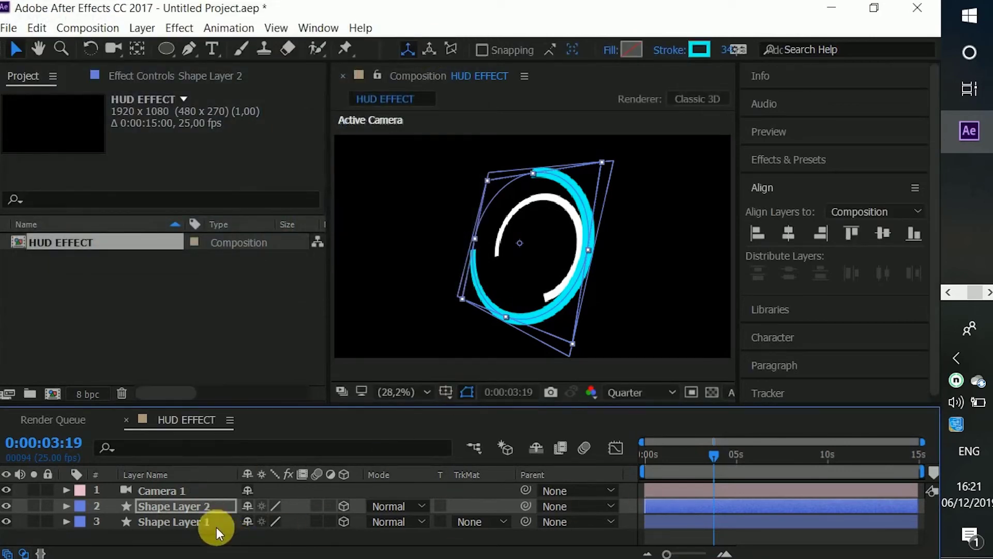
pyautogui.click(191, 495)
# Keyframe Camera 1's Position at about 0:00:02:09 and orbit it to a new view around five seconds.
pyautogui.press('p')
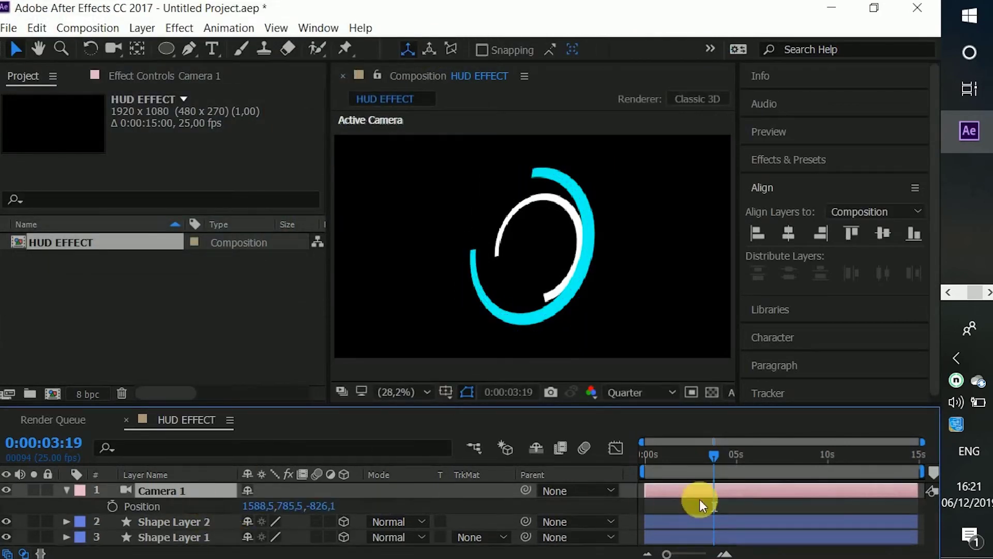
pyautogui.moveTo(715, 452); pyautogui.dragTo(706, 452)
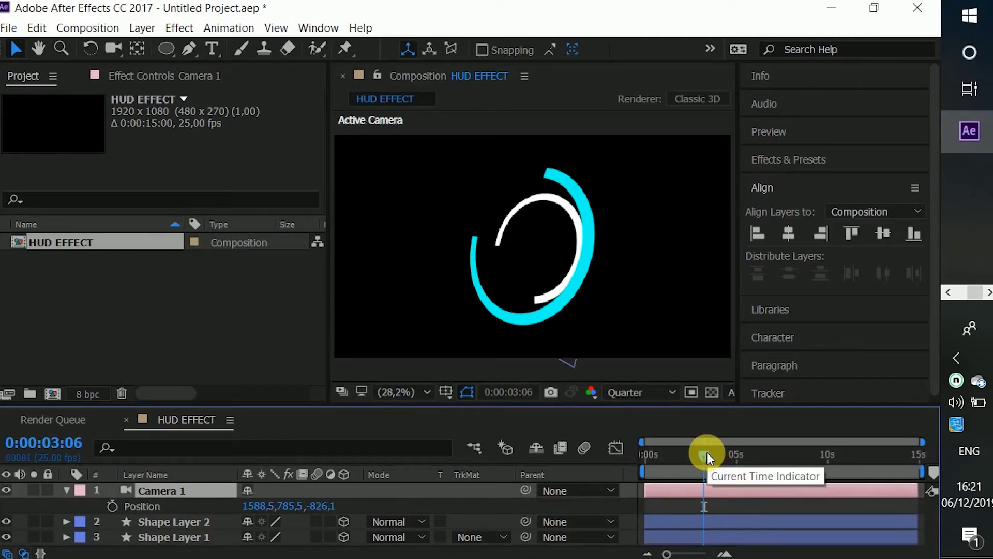
pyautogui.moveTo(707, 452); pyautogui.dragTo(688, 454)
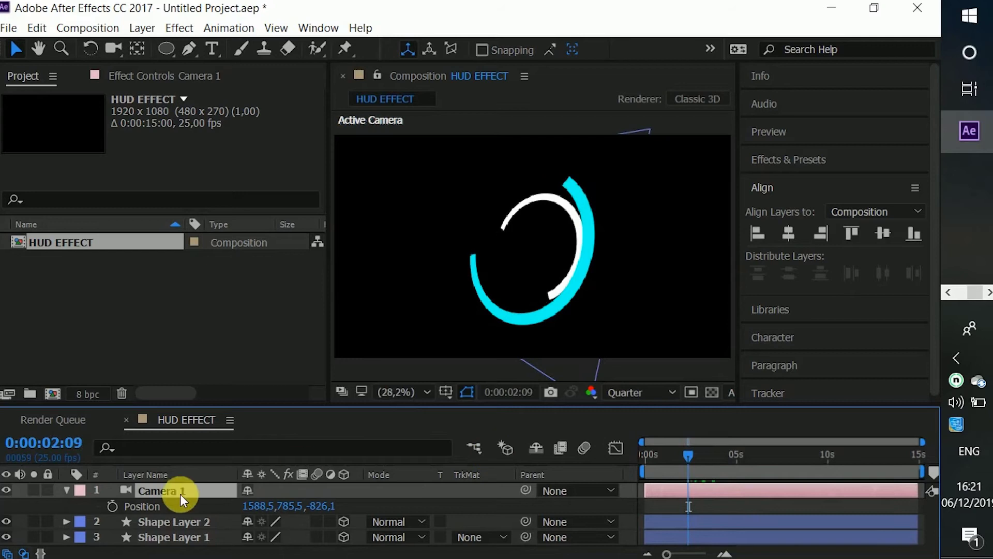
pyautogui.click(112, 506)
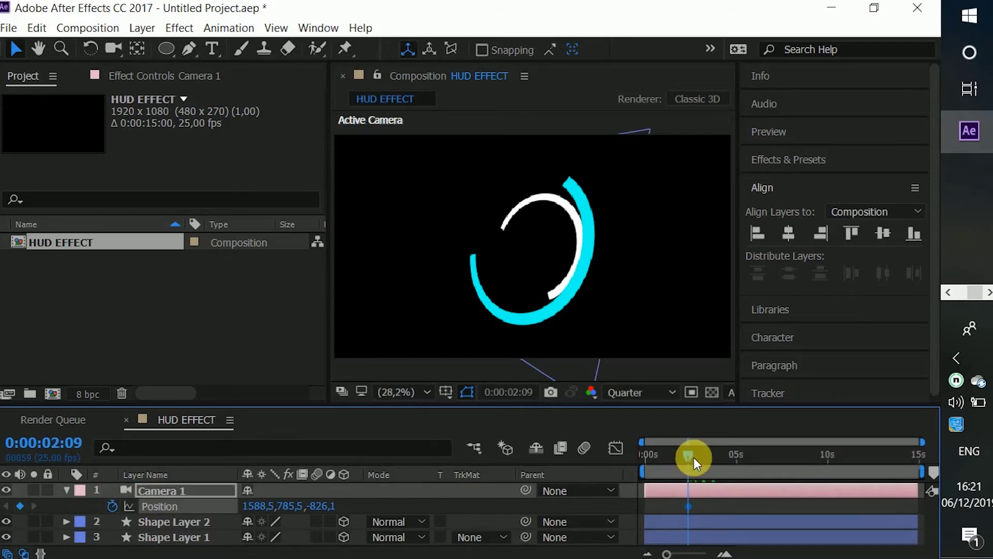
pyautogui.moveTo(693, 457); pyautogui.dragTo(748, 466)
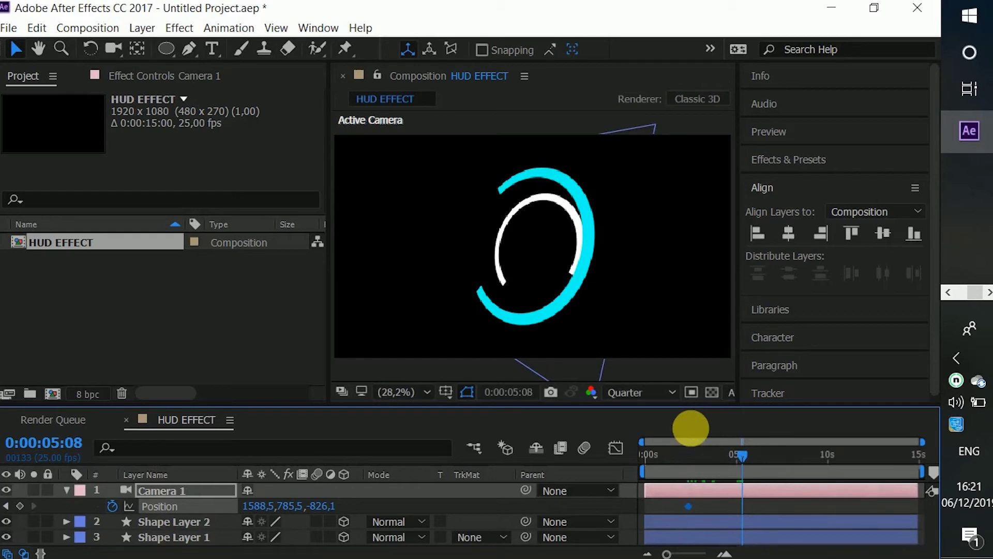
pyautogui.press('c')
pyautogui.moveTo(554, 257); pyautogui.dragTo(627, 261)
pyautogui.click(744, 497)
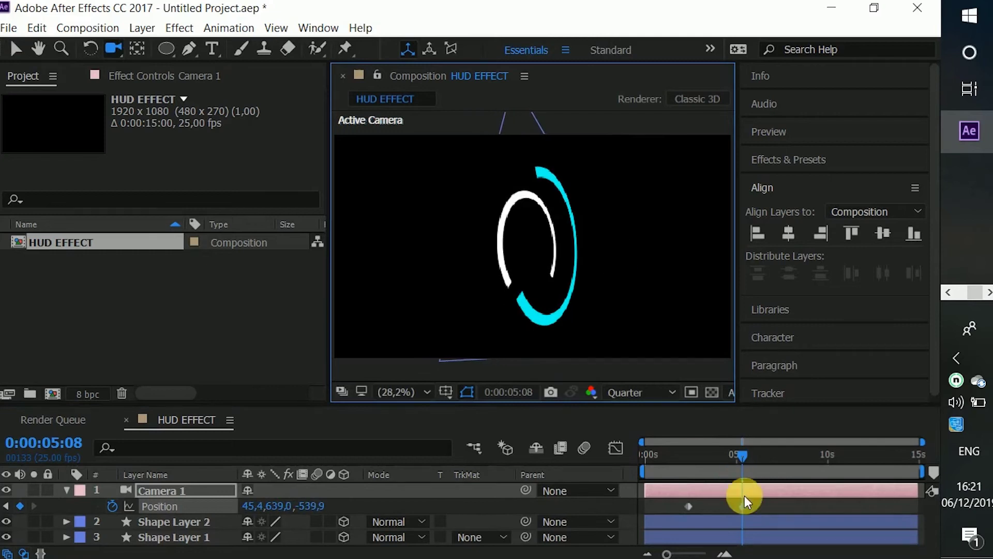
# Preview the camera move and add an orbit keyframe at 0:00:06:15 facing the rings front-on.
pyautogui.moveTo(743, 464); pyautogui.dragTo(644, 463)
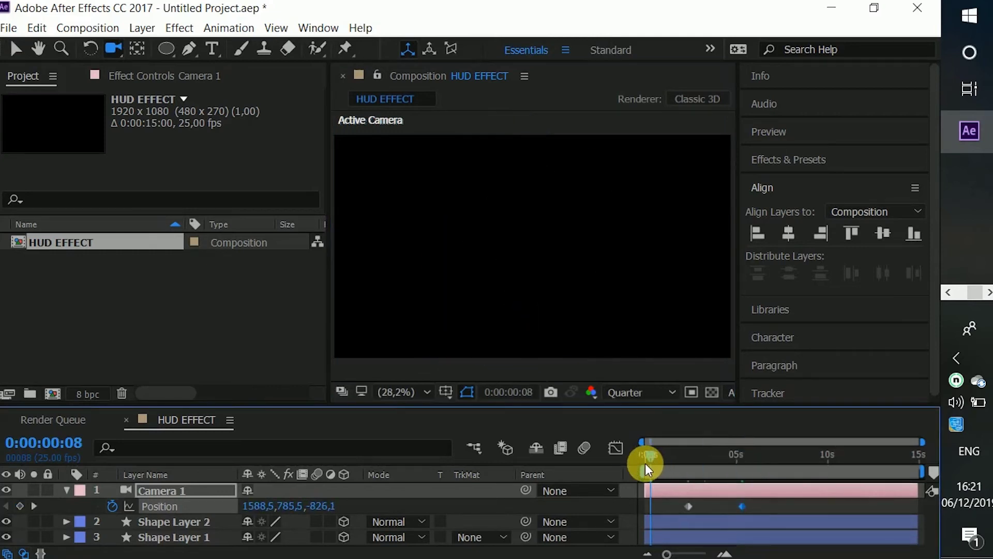
pyautogui.press('space')
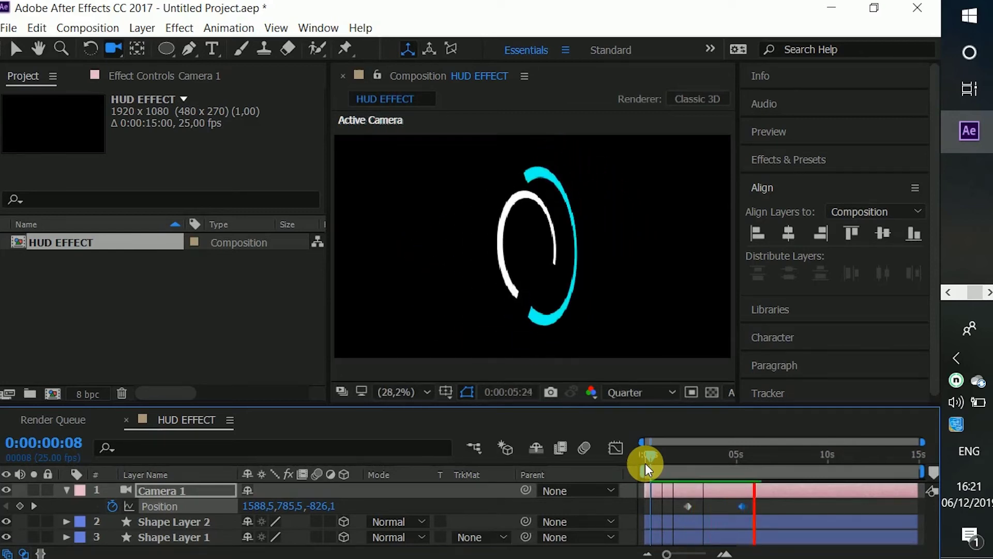
pyautogui.moveTo(653, 451); pyautogui.dragTo(767, 465)
pyautogui.moveTo(580, 309); pyautogui.dragTo(505, 307)
pyautogui.moveTo(761, 454); pyautogui.dragTo(725, 451)
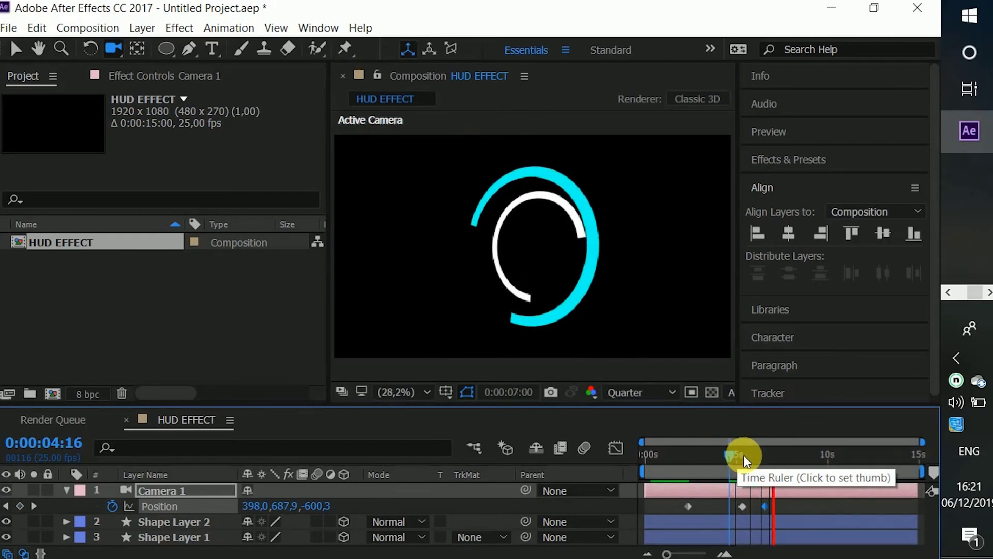
pyautogui.click(739, 455)
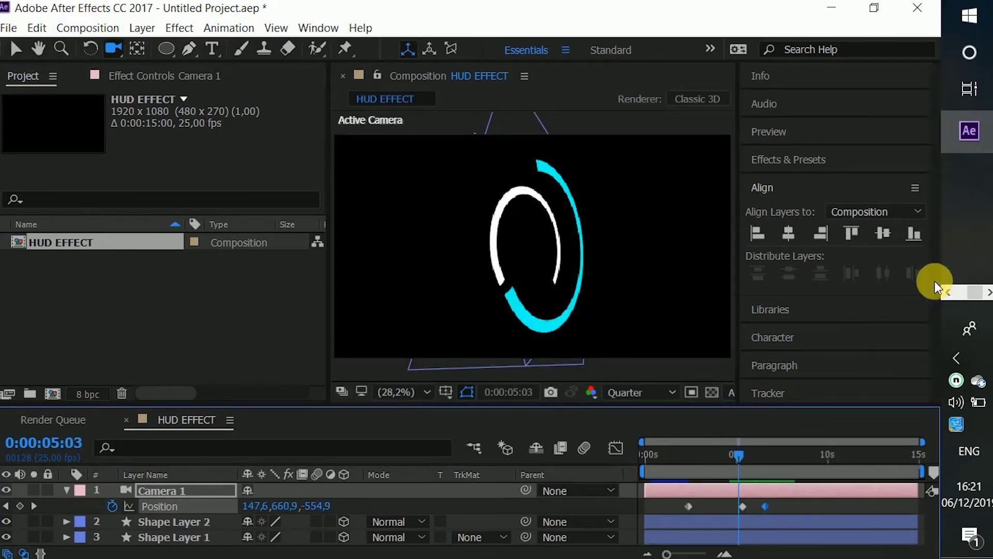
# Apply Glow to both shape layers with Glow Radius 281 and Glow Threshold 100%.
pyautogui.click(786, 167)
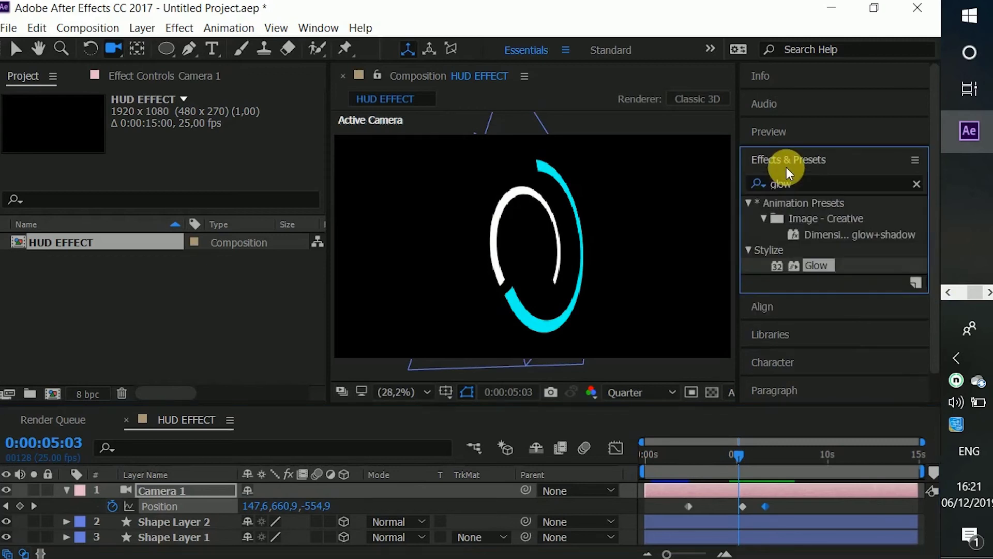
pyautogui.click(67, 491)
pyautogui.moveTo(104, 498); pyautogui.dragTo(132, 523)
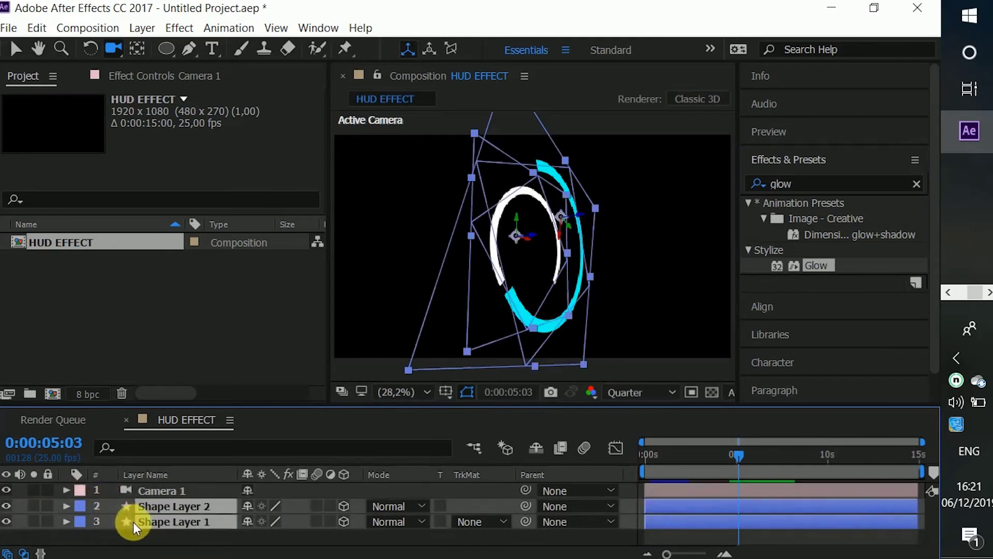
pyautogui.doubleClick(816, 266)
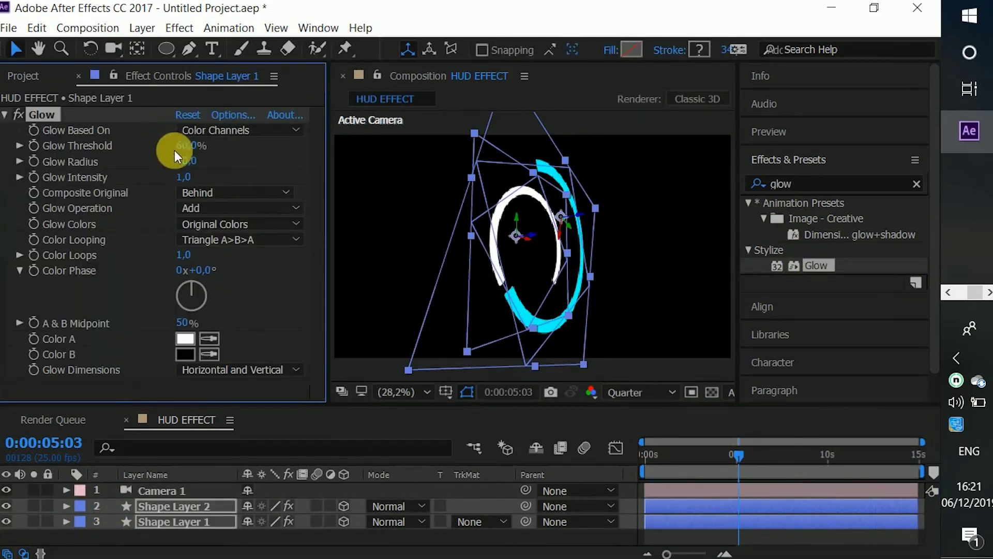
pyautogui.moveTo(193, 170); pyautogui.dragTo(427, 162)
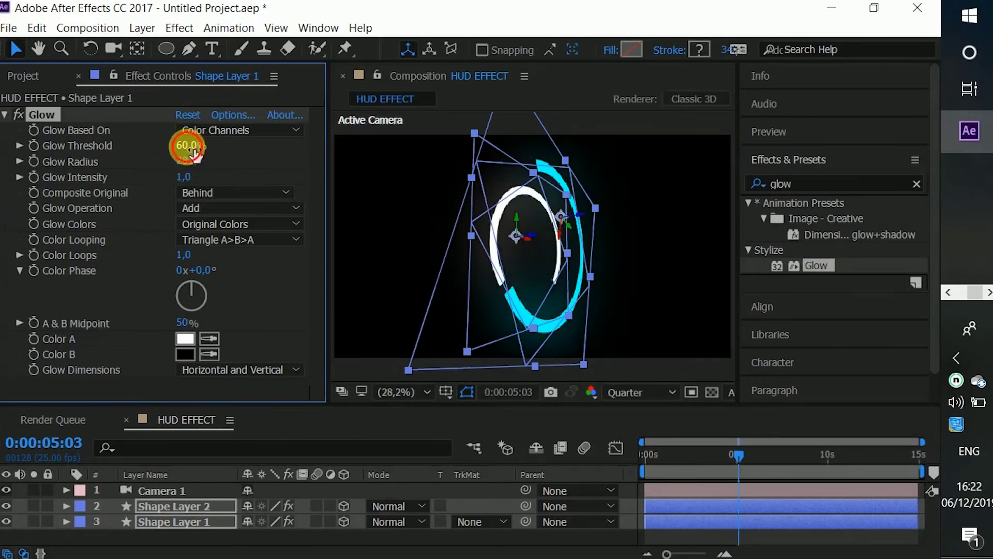
pyautogui.moveTo(186, 147); pyautogui.dragTo(408, 133)
pyautogui.click(501, 314)
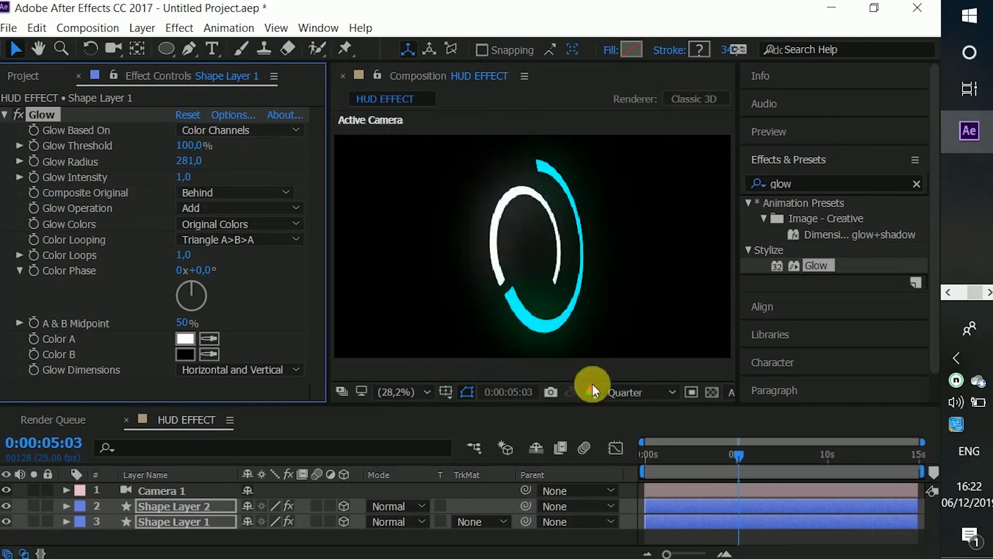
pyautogui.click(745, 459)
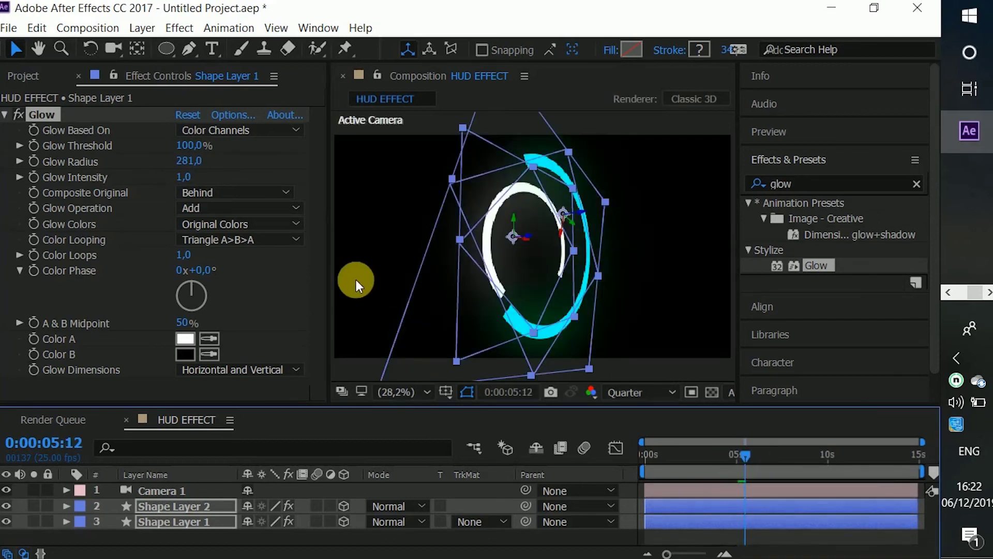
# Create Royal Blue Solid 1 and place it beneath both shape layers.
pyautogui.click(141, 25)
pyautogui.moveTo(176, 29)
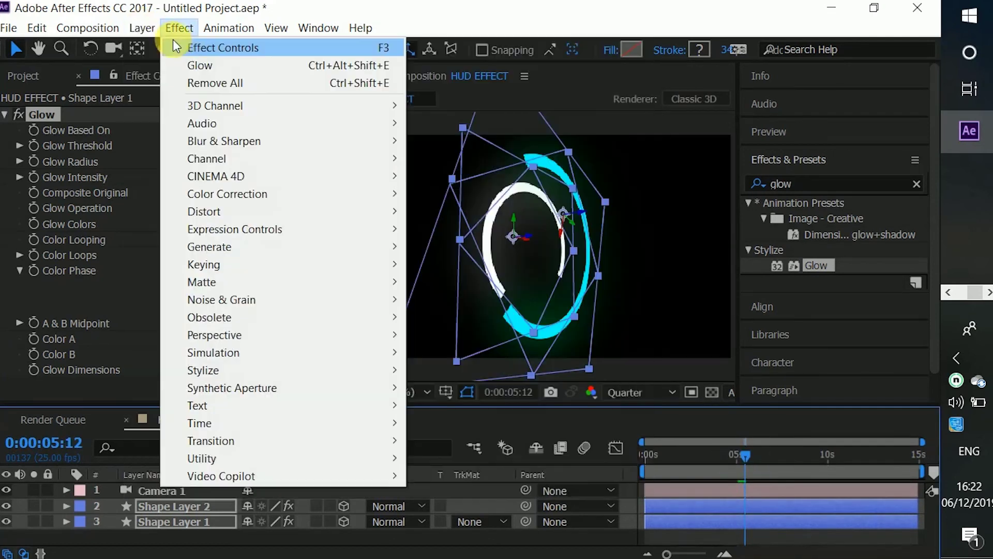
pyautogui.moveTo(142, 27)
pyautogui.moveTo(165, 47)
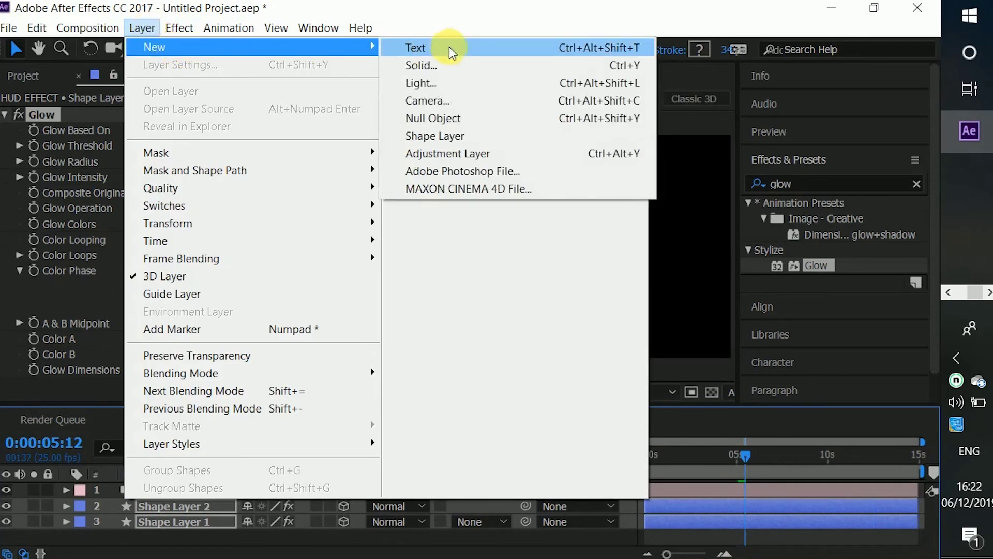
pyautogui.click(458, 63)
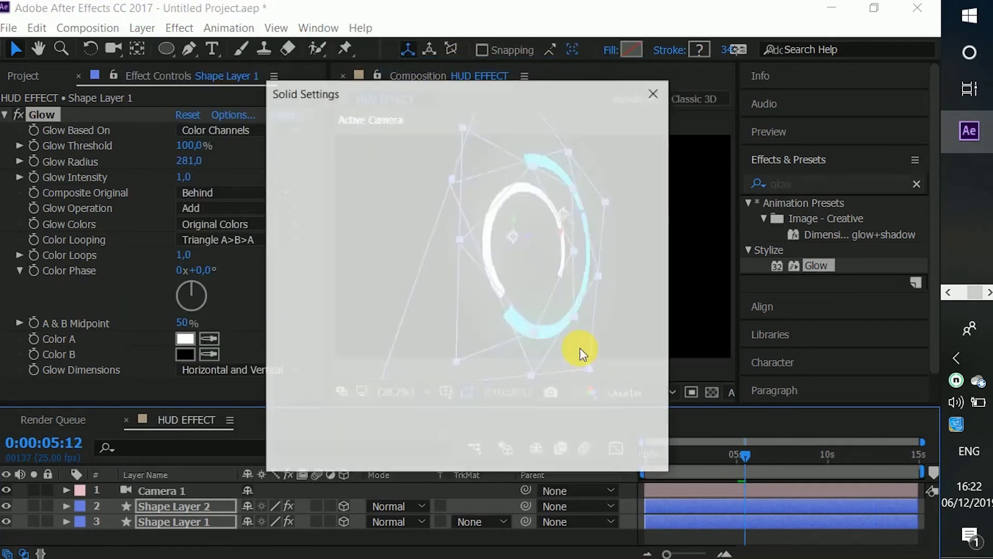
pyautogui.click(519, 449)
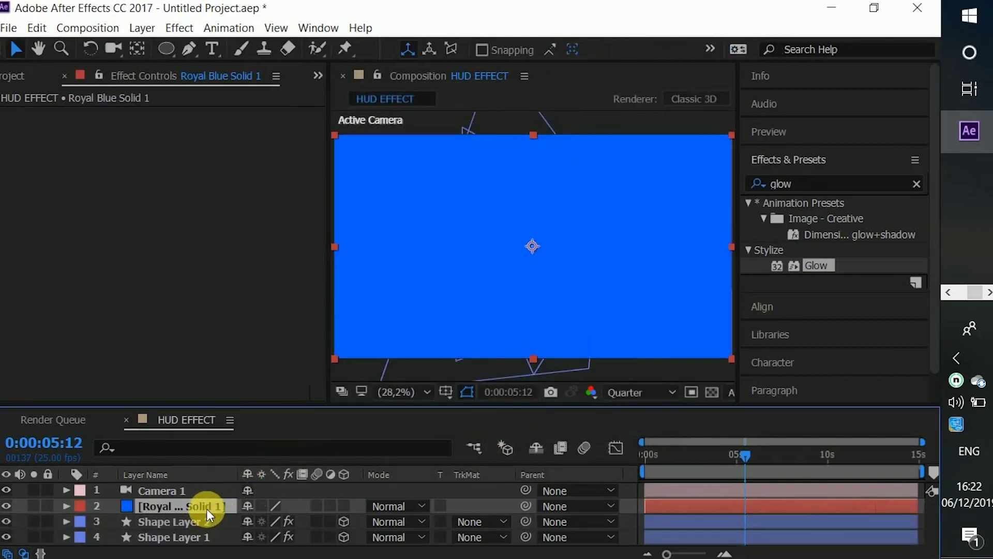
pyautogui.moveTo(206, 508); pyautogui.dragTo(208, 554)
pyautogui.moveTo(213, 505); pyautogui.dragTo(211, 540)
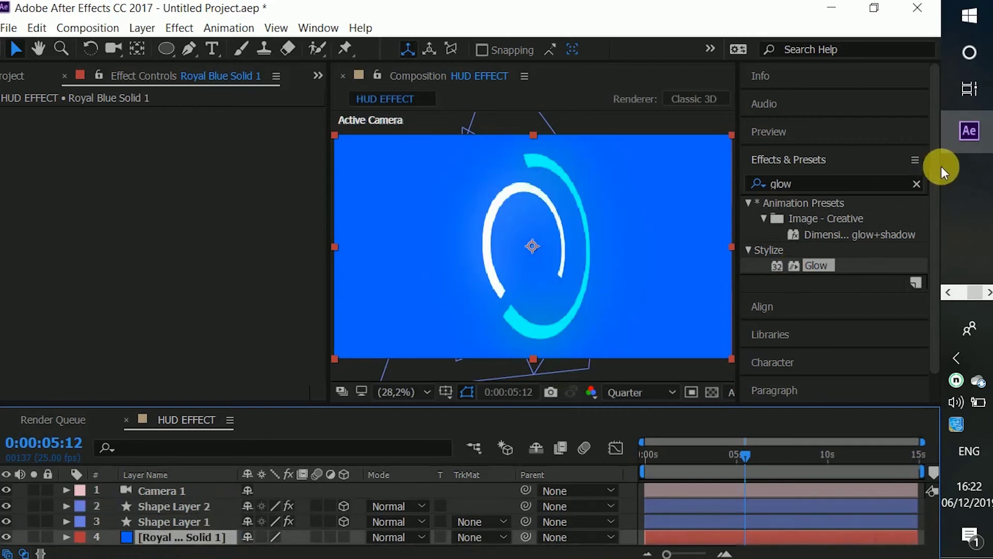
# Apply Gradient Ramp to the solid, set it to Radial Ramp, and swap its colours.
pyautogui.click(915, 183)
pyautogui.click(909, 189)
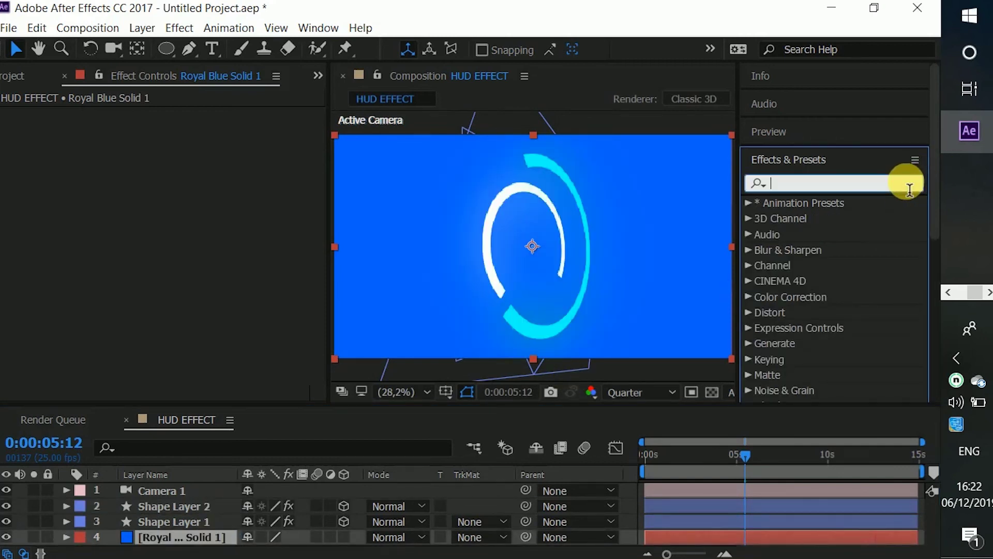
pyautogui.write('ra')
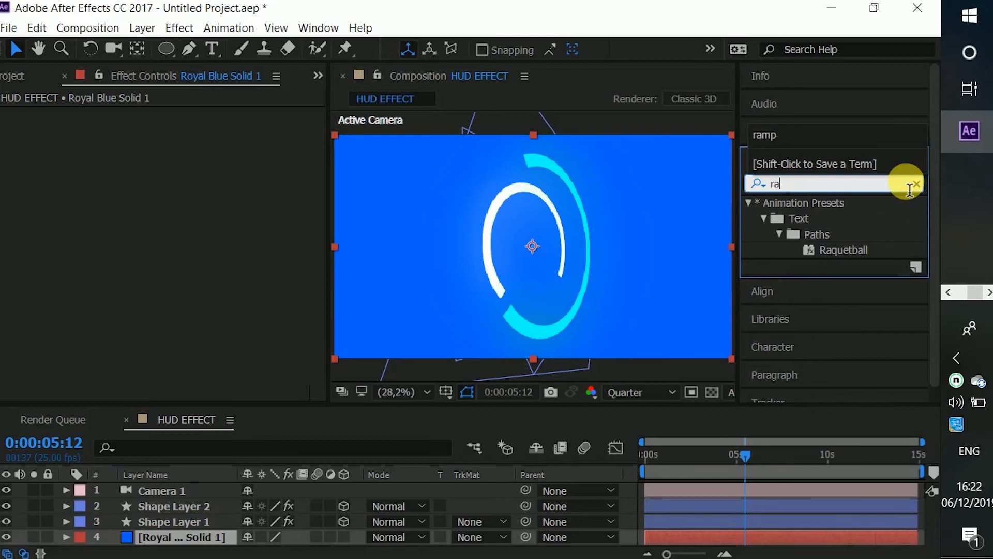
pyautogui.write('qmp')
pyautogui.press('Return')
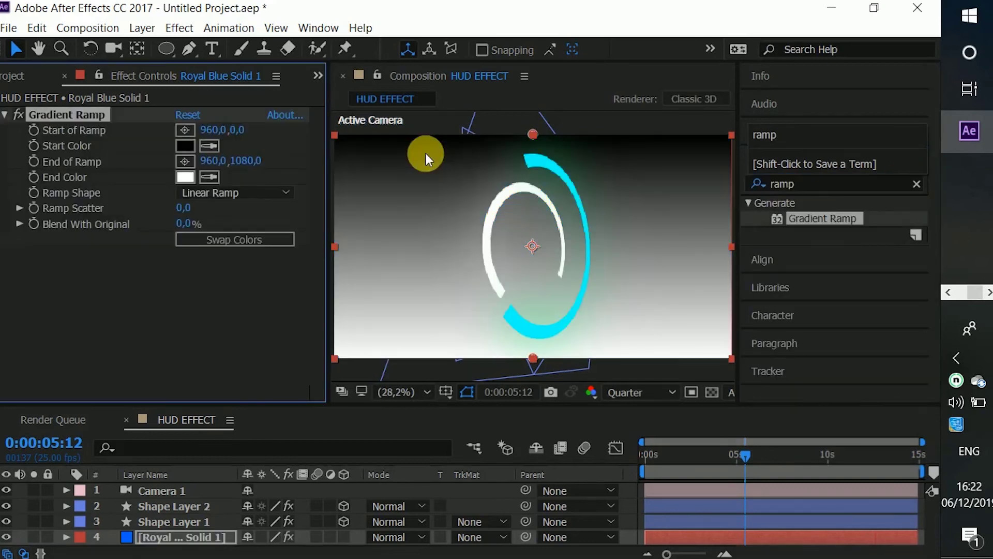
pyautogui.click(231, 193)
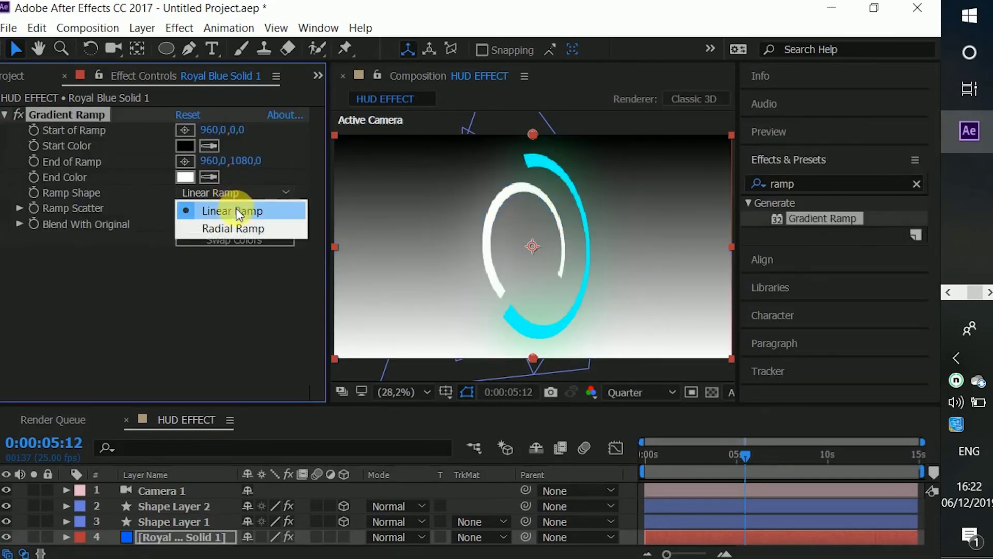
pyautogui.click(237, 229)
pyautogui.click(237, 241)
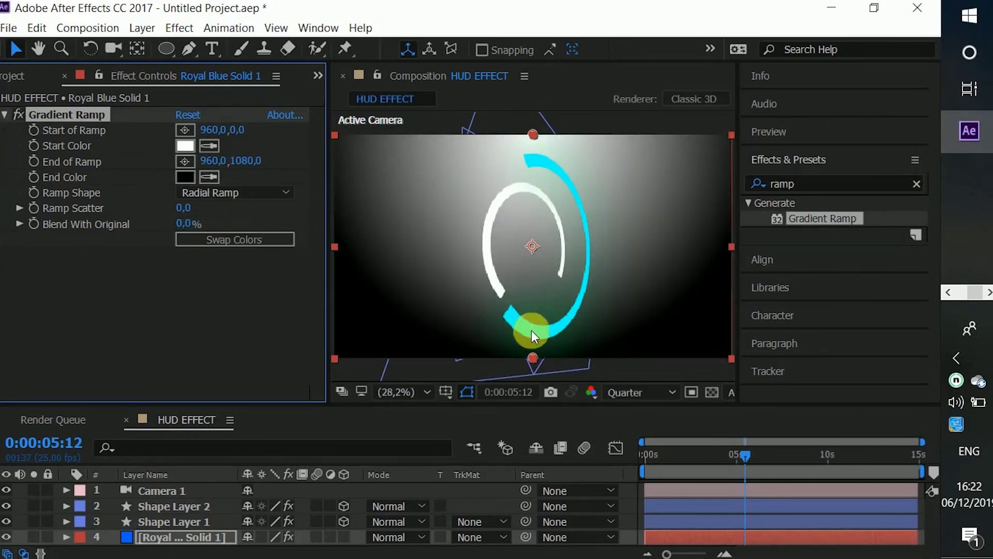
# Reposition the ramp's start and end points and set the start colour to dark navy 111327.
pyautogui.moveTo(529, 354); pyautogui.dragTo(455, 553)
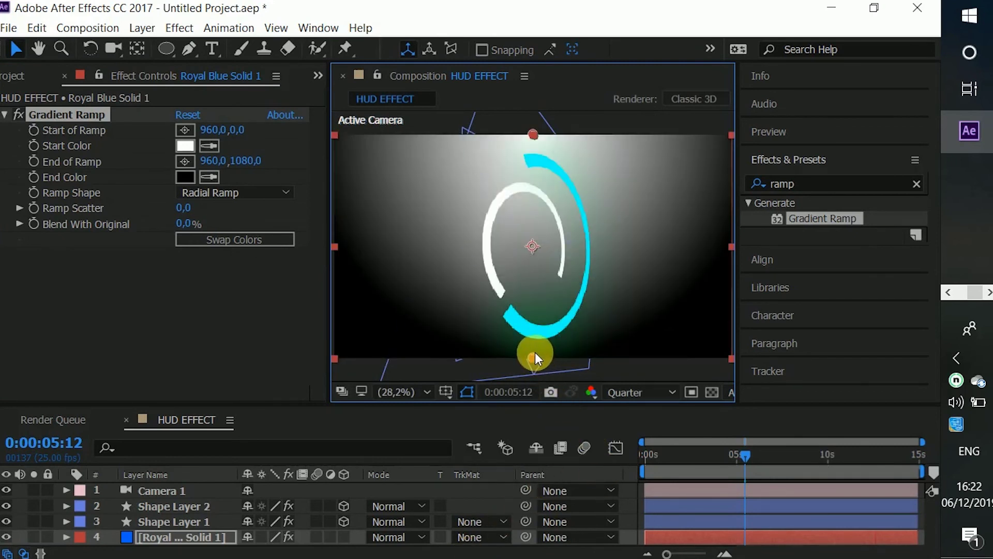
pyautogui.moveTo(535, 352); pyautogui.dragTo(291, 503)
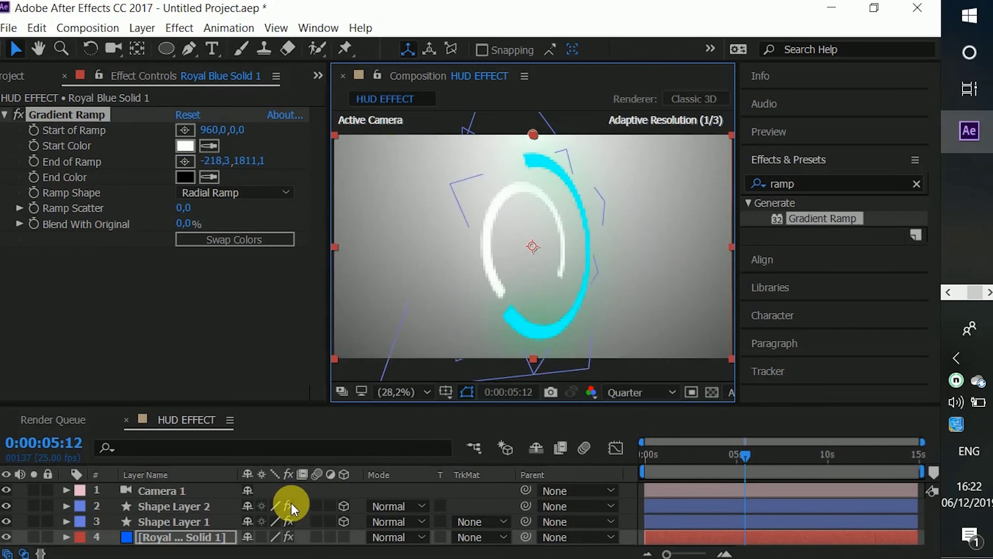
pyautogui.moveTo(531, 132); pyautogui.dragTo(765, 4)
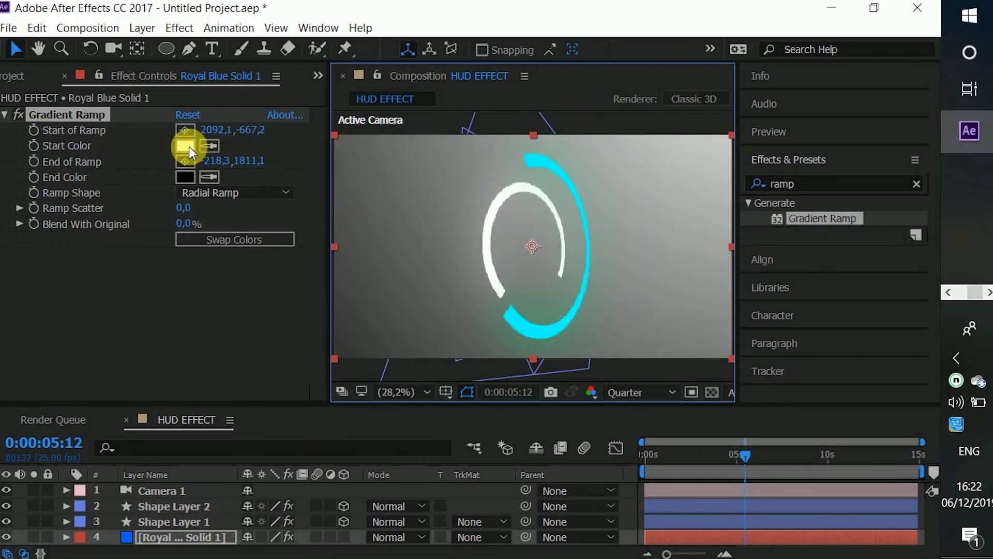
pyautogui.click(188, 147)
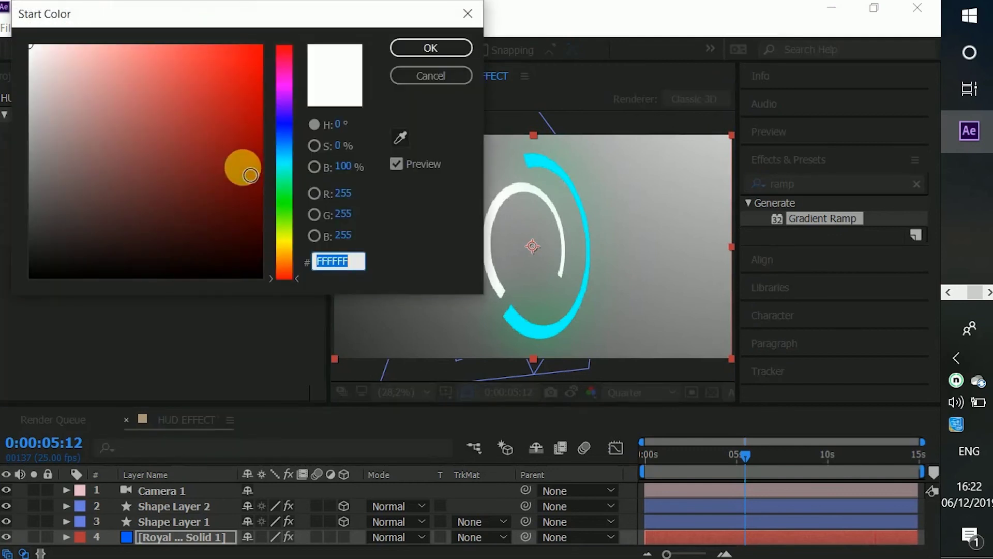
pyautogui.click(276, 126)
pyautogui.moveTo(257, 115)
pyautogui.mouseDown()
pyautogui.moveTo(248, 104)
pyautogui.moveTo(195, 232)
pyautogui.moveTo(171, 250)
pyautogui.moveTo(160, 243)
pyautogui.mouseUp()
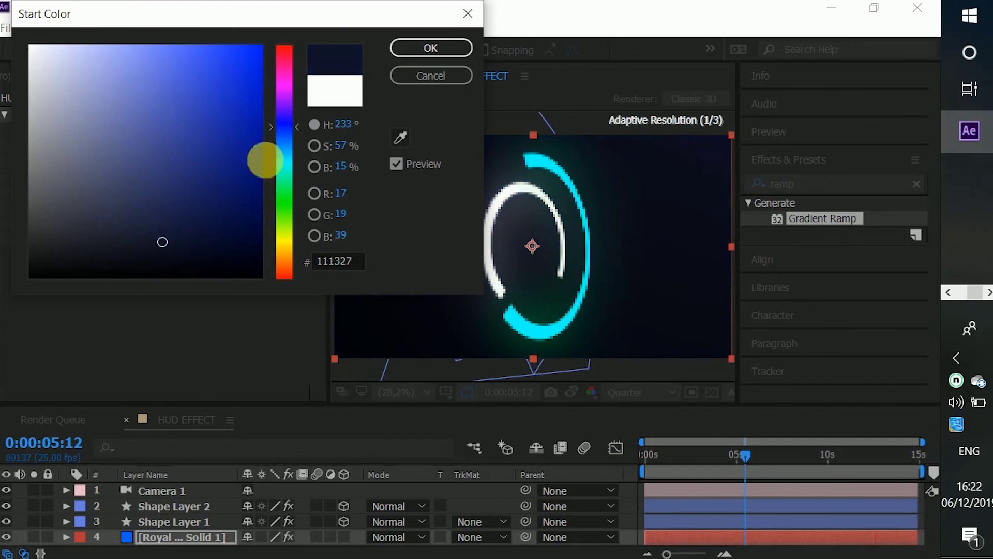
pyautogui.click(447, 48)
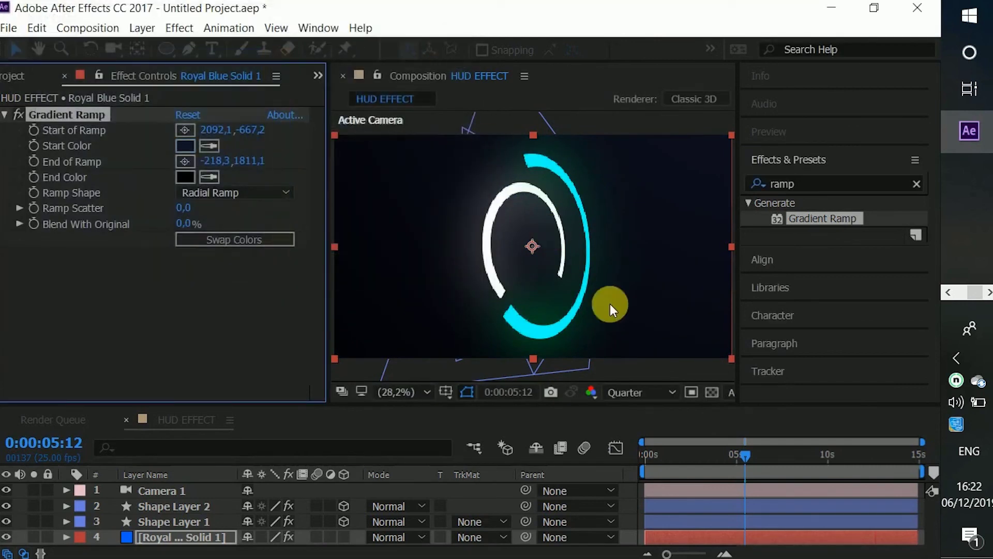